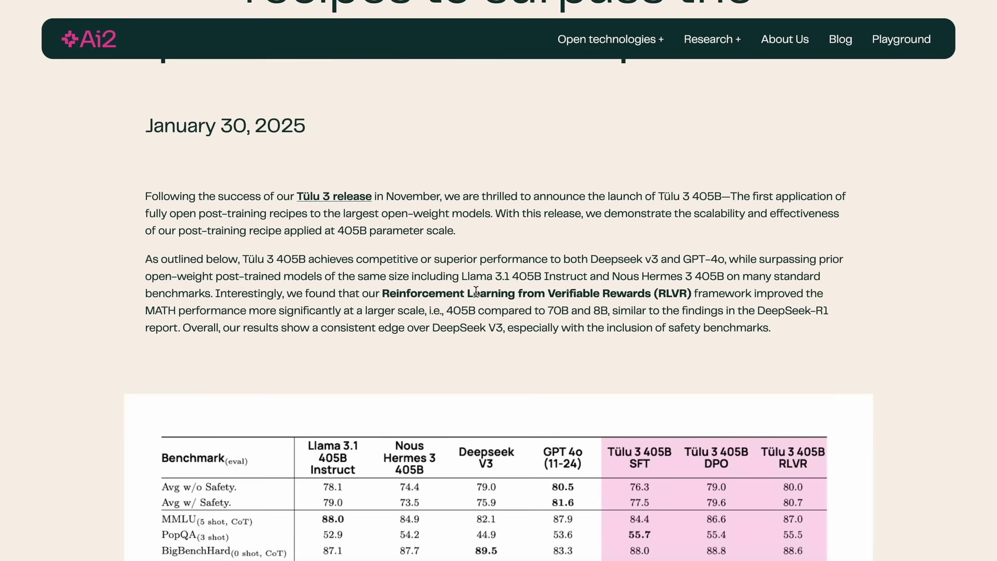
Scroll the Tülu 3 405B blog post down to the full Table 4 benchmark comparison
scroll(475, 292, "down", 2)
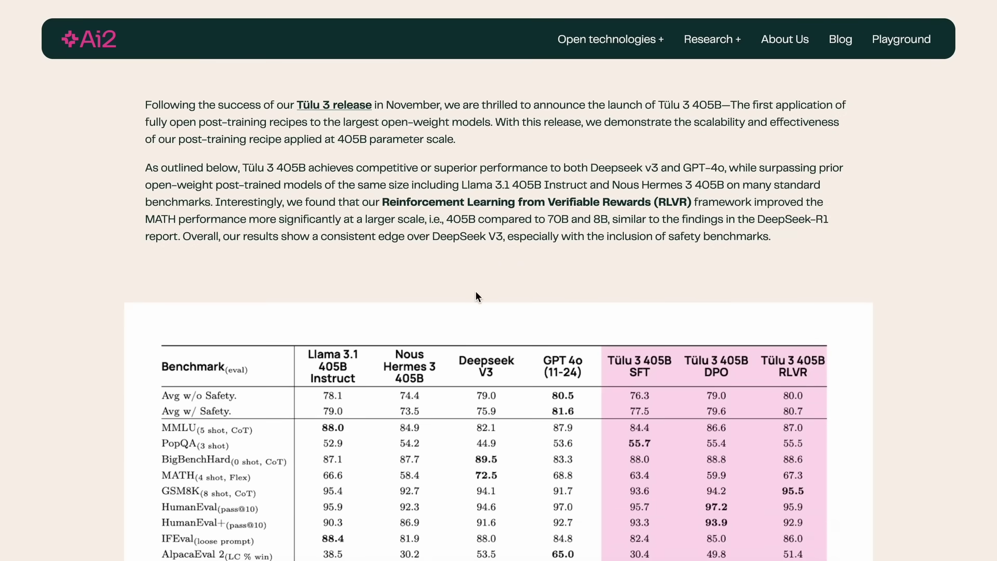
scroll(478, 297, "down", 4)
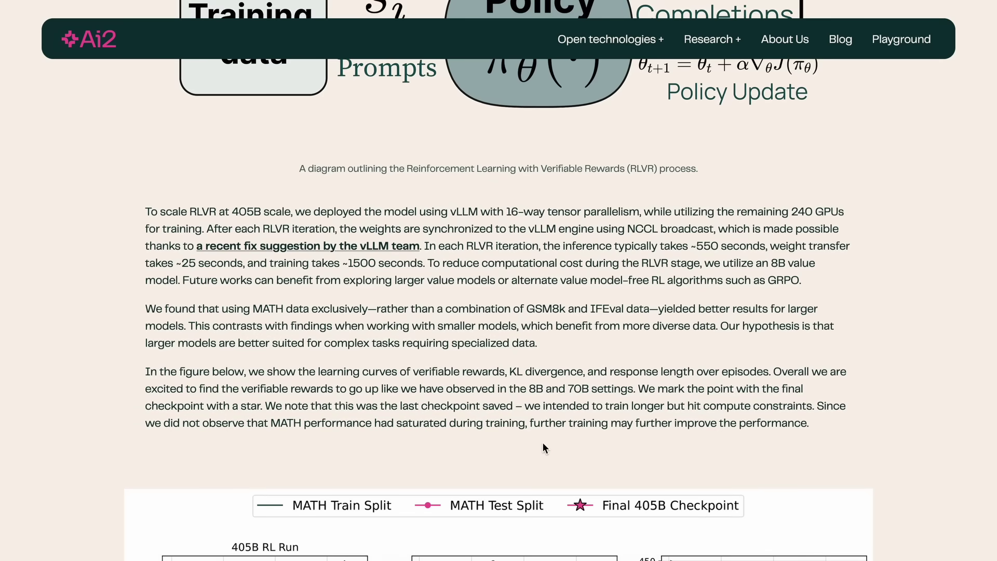
scroll(543, 447, "down", 1)
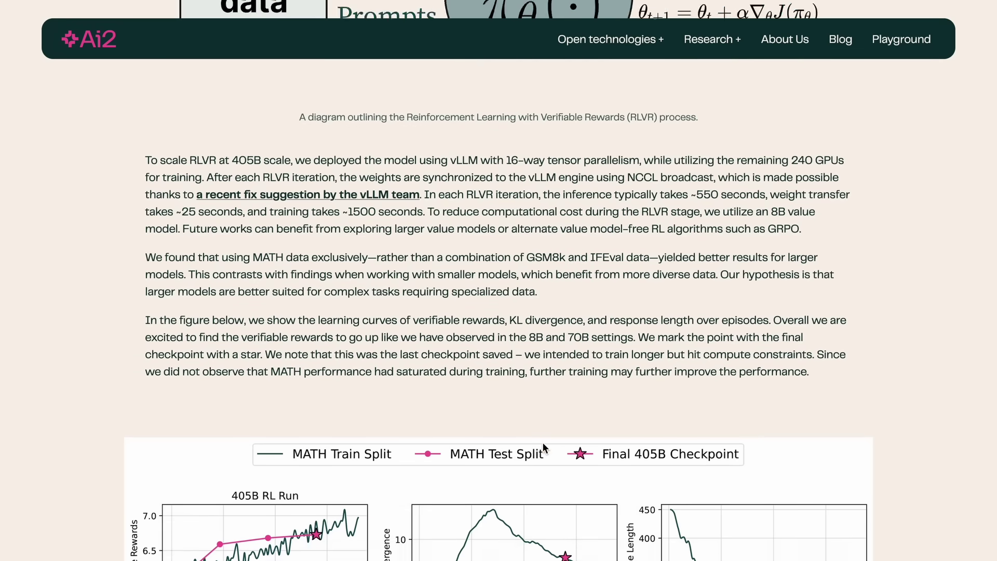
scroll(543, 444, "down", 1)
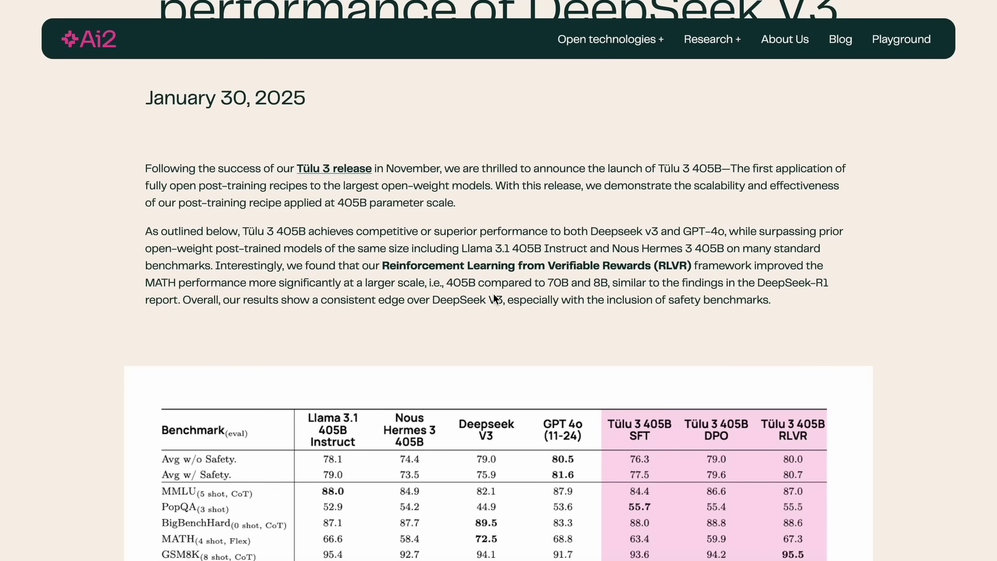
Select the figure '405B' in the post's intro paragraph
scroll(484, 239, "down", 5)
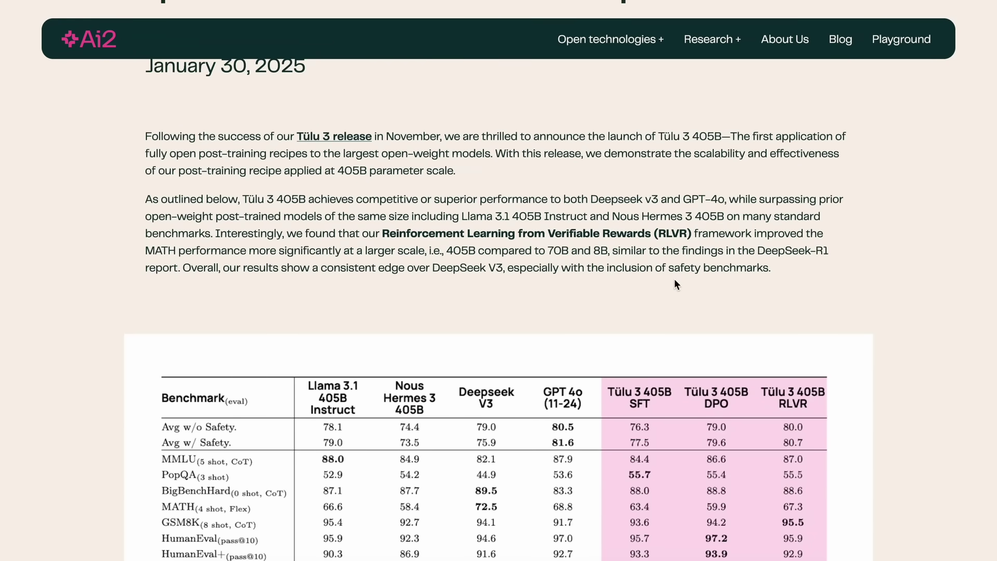
scroll(682, 281, "up", 3)
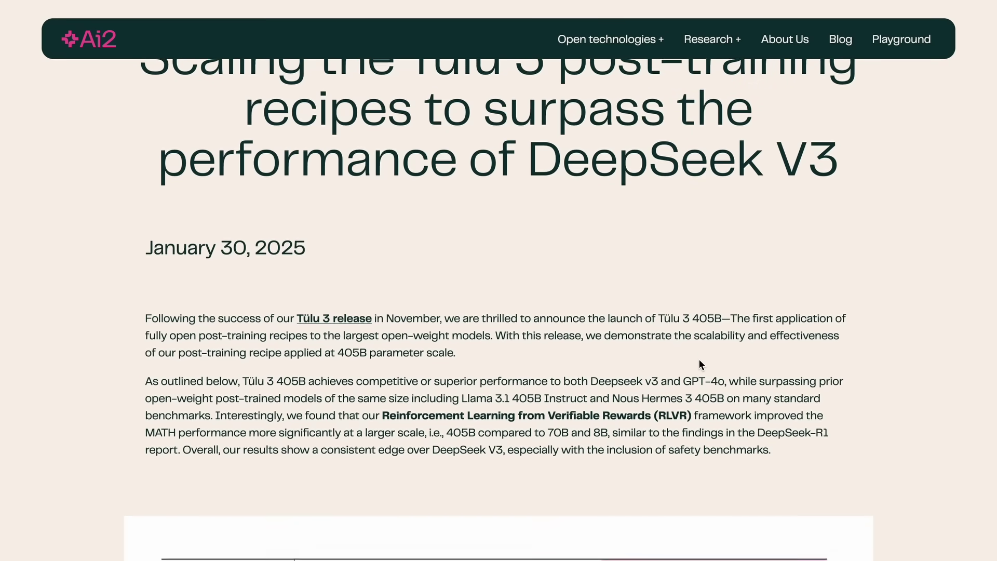
scroll(699, 364, "up", 1)
scroll(699, 365, "down", 3)
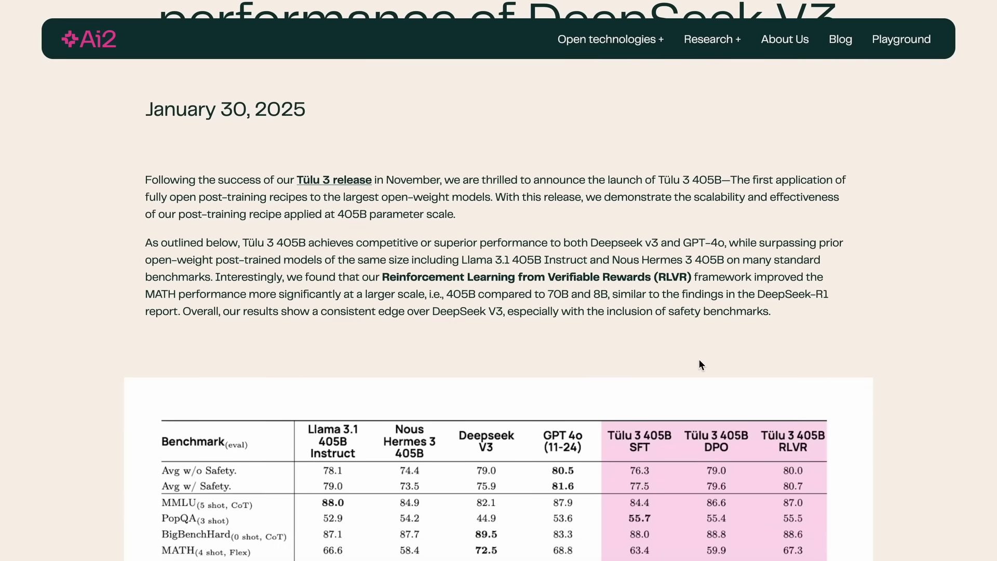
Skim the article down to its Resources and Acknowledgements sections
scroll(699, 360, "down", 2)
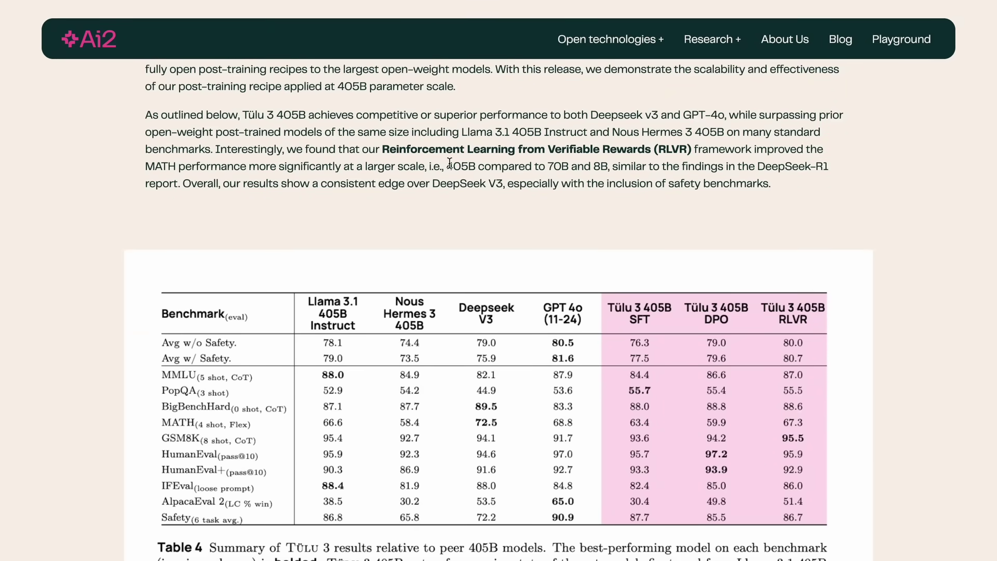
left_click_drag(480, 176, 475, 172)
scroll(488, 219, "down", 2)
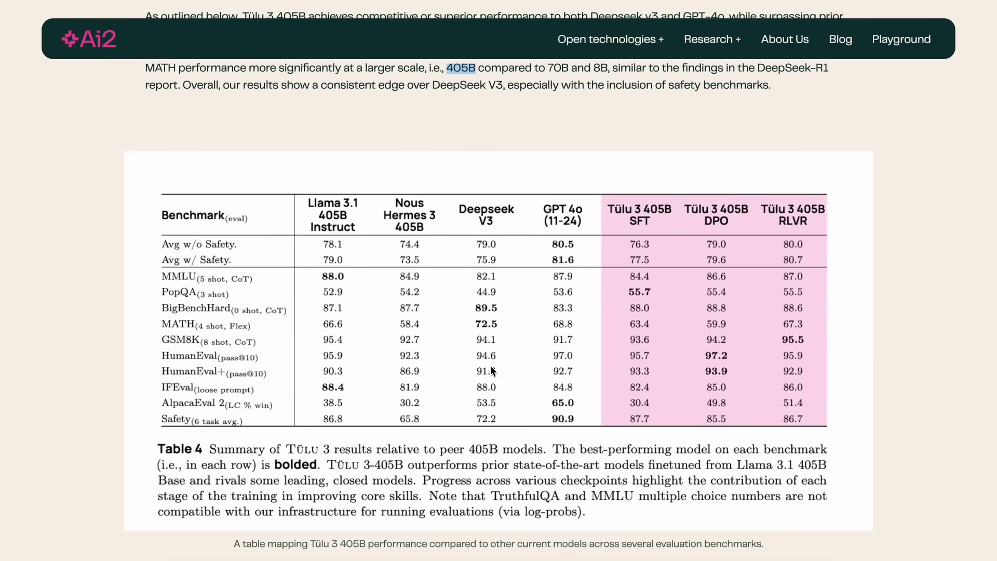
scroll(492, 369, "down", 7)
scroll(491, 366, "up", 1)
scroll(490, 366, "down", 3)
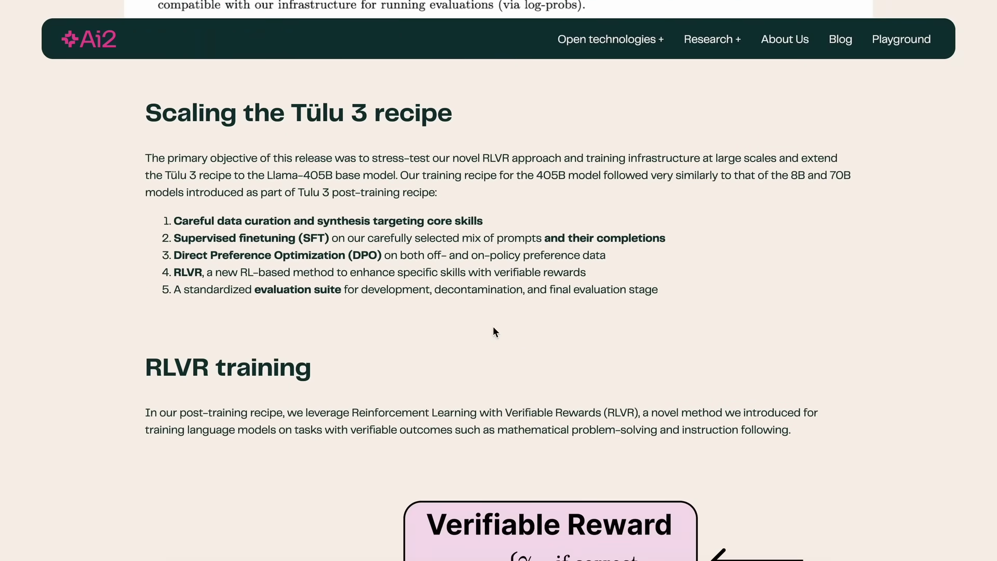
scroll(493, 328, "down", 18)
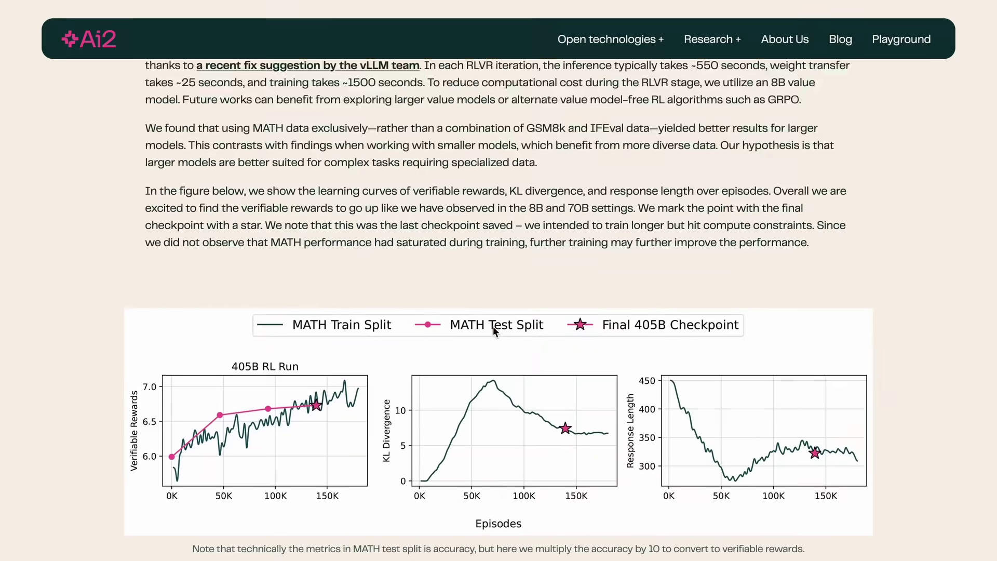
scroll(495, 331, "down", 15)
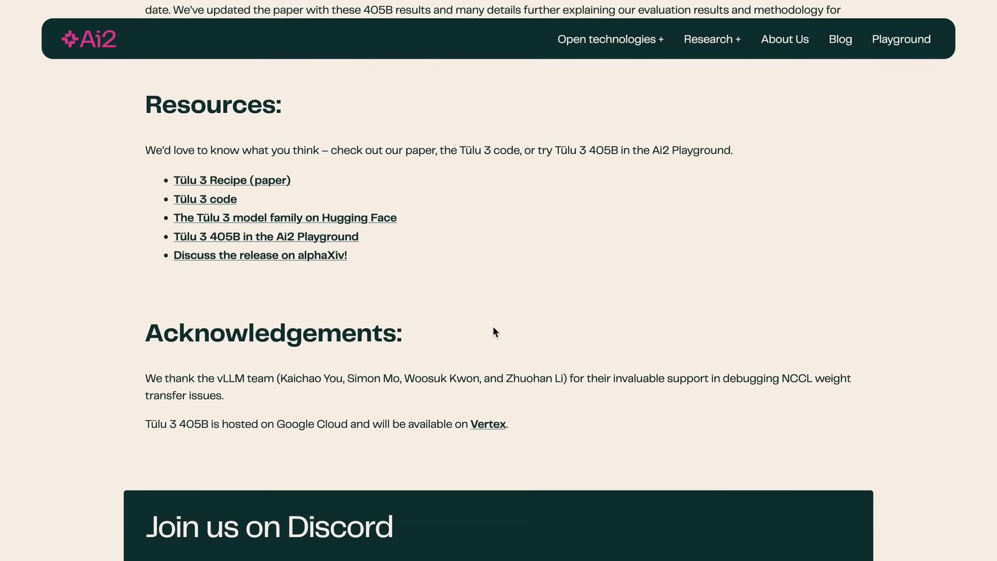
scroll(493, 326, "down", 1)
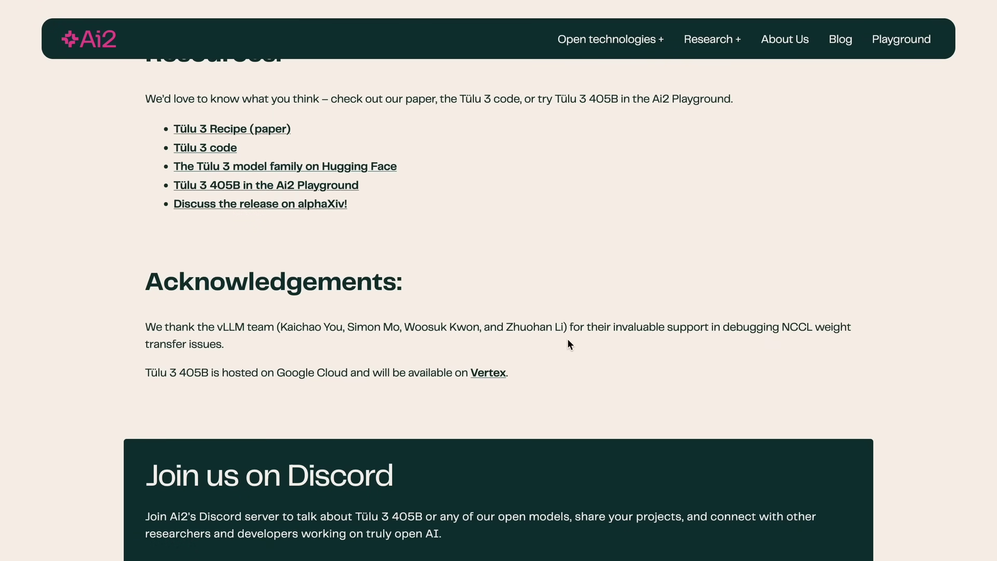
scroll(574, 353, "down", 3)
Scroll back up to the article's title
scroll(574, 353, "up", 15)
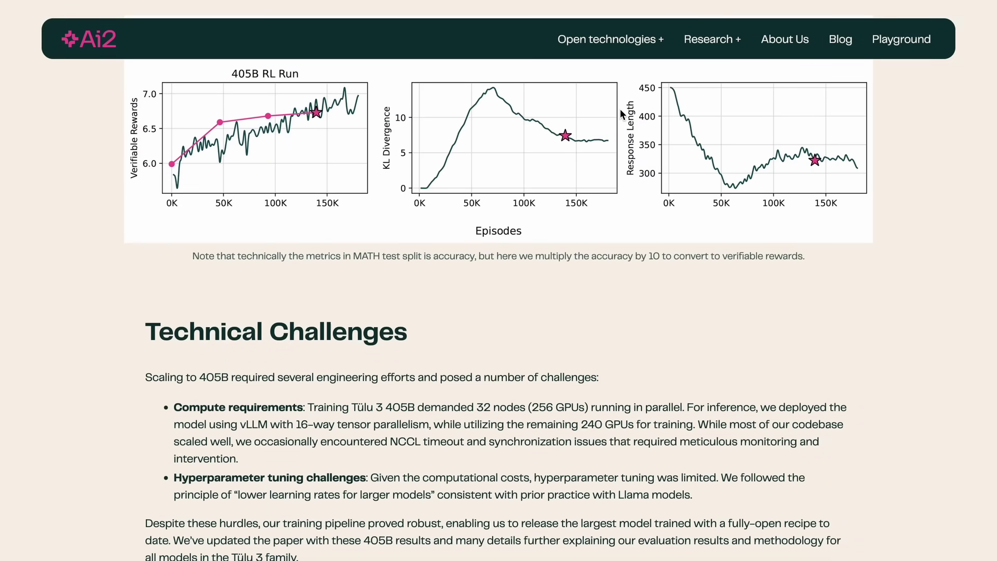
scroll(658, 303, "up", 5)
scroll(658, 303, "up", 20)
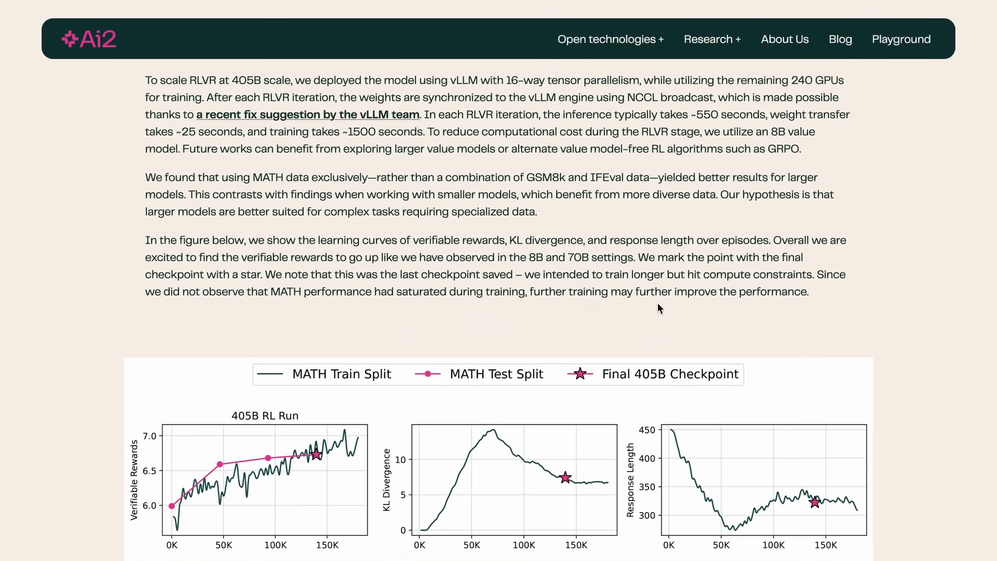
scroll(658, 303, "up", 3)
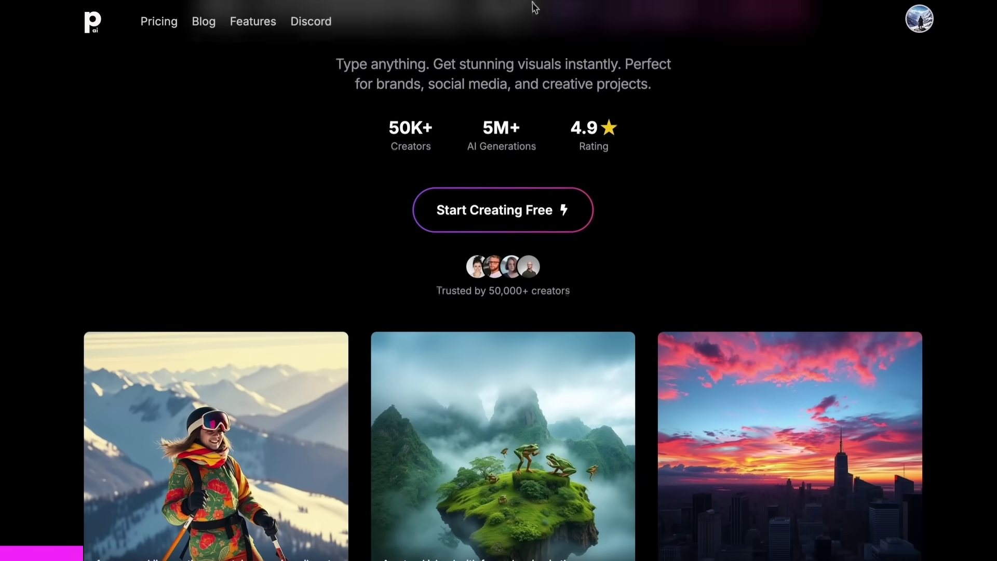
Scroll the PhotoGenius landing page down to its creative tool suite: Avatar AI, App Icons, Ad Generator
scroll(535, 7, "down", 10)
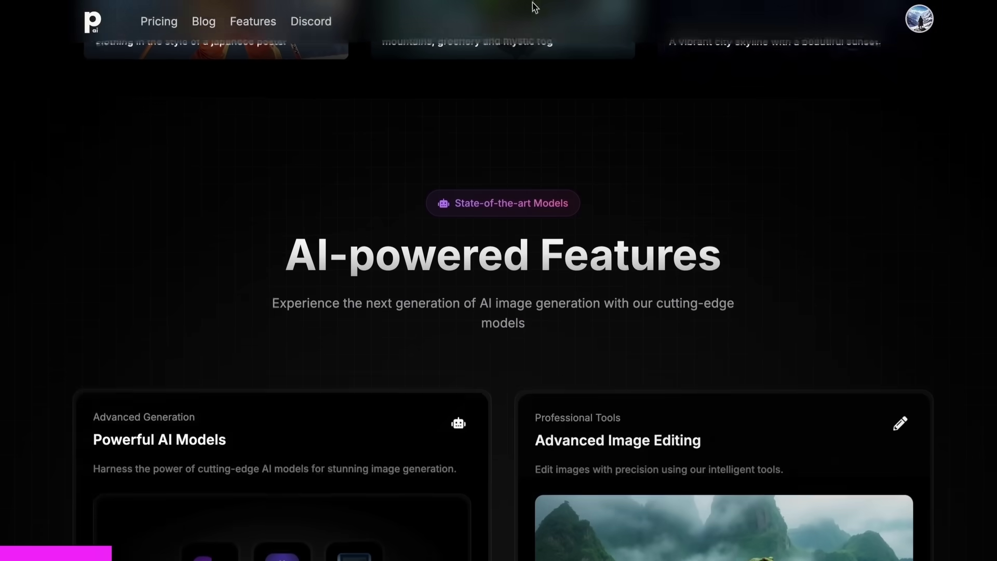
scroll(535, 8, "down", 10)
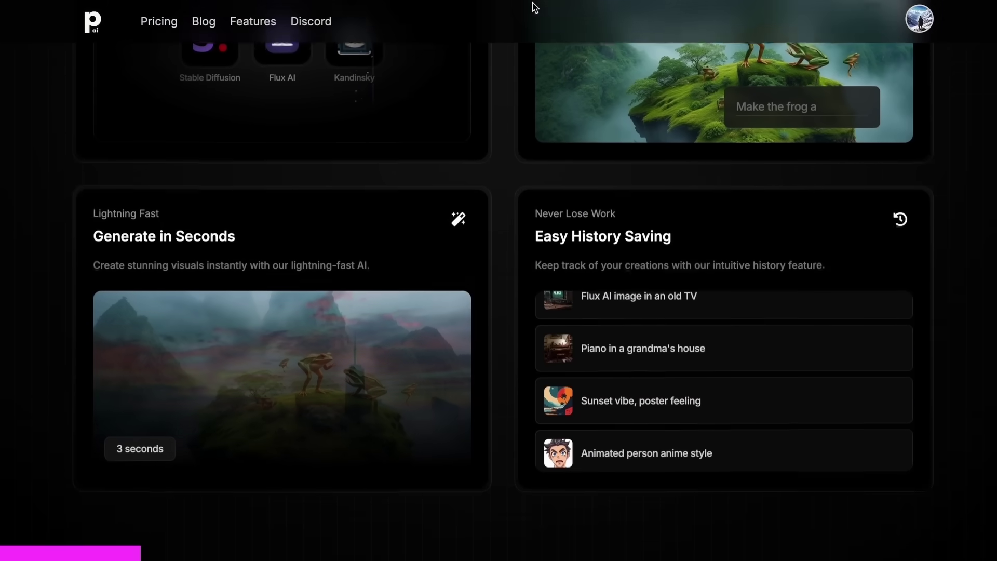
scroll(535, 8, "down", 10)
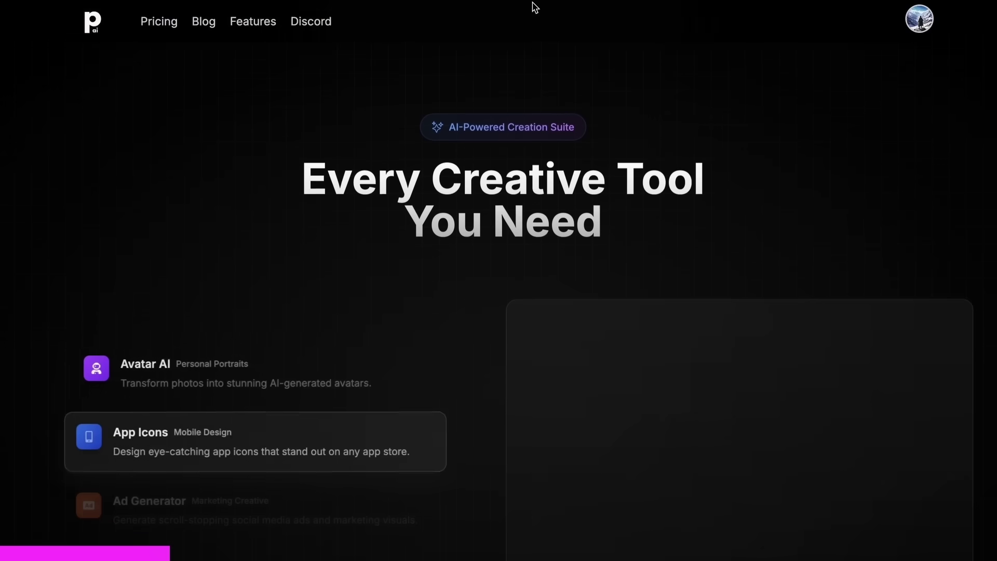
scroll(535, 8, "down", 6)
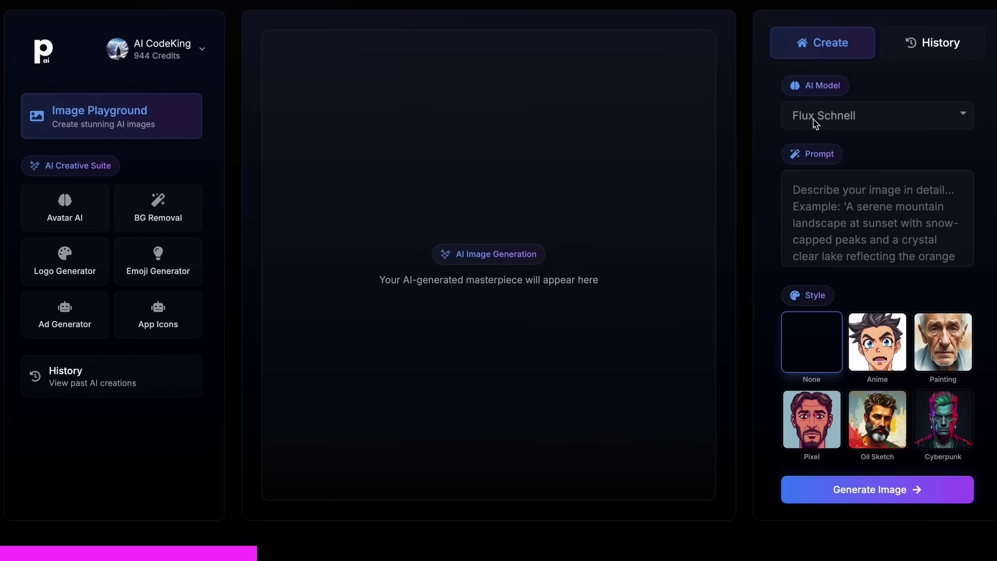
Generate an image from the prompt 'Generate a happy panda' using the Flux Pro model
left_click(839, 116)
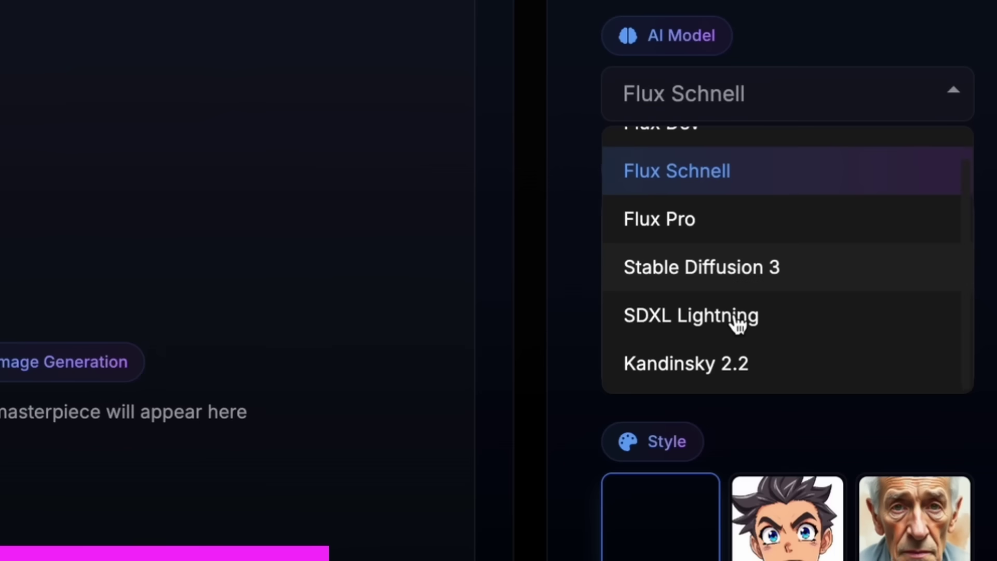
left_click(753, 218)
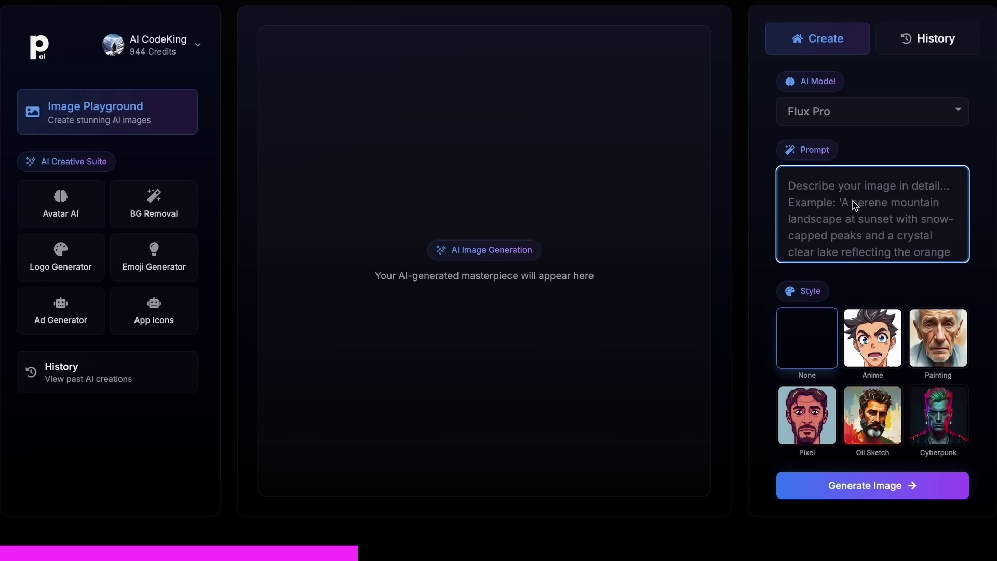
type("Generate a happy panda")
key("Return")
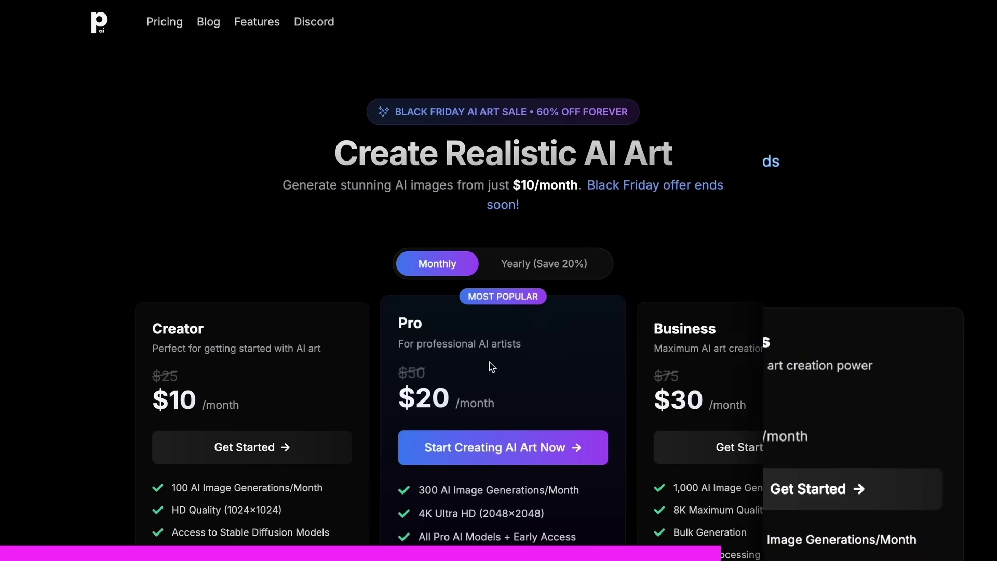
scroll(493, 374, "down", 3)
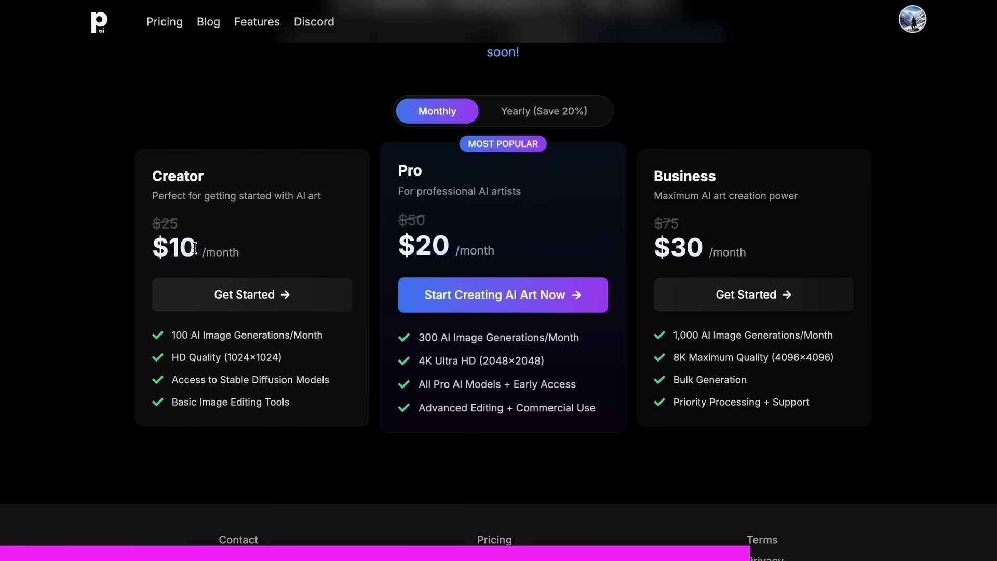
left_click_drag(152, 258, 228, 268)
left_click(273, 262)
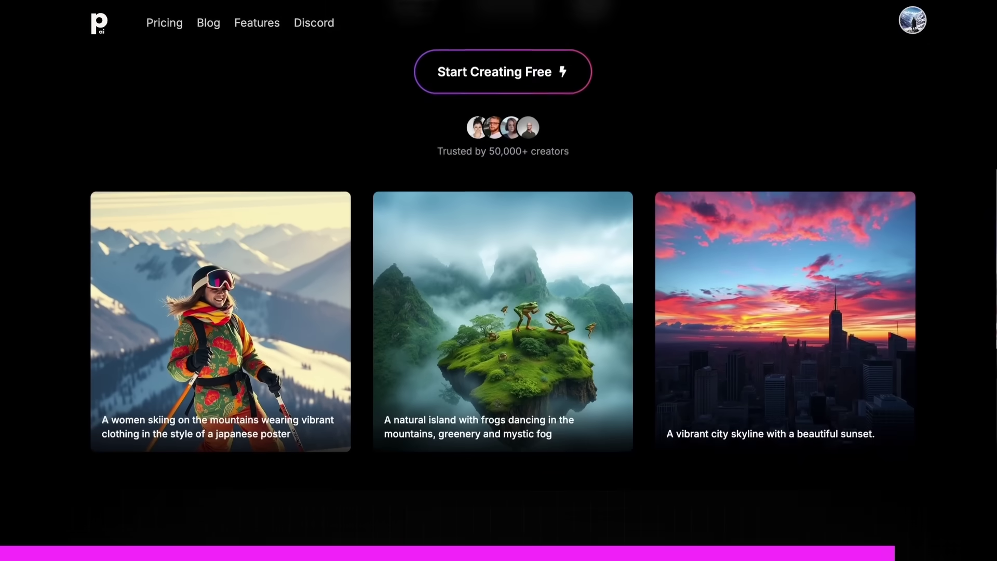
scroll(499, 280, "down", 10)
scroll(498, 280, "down", 10)
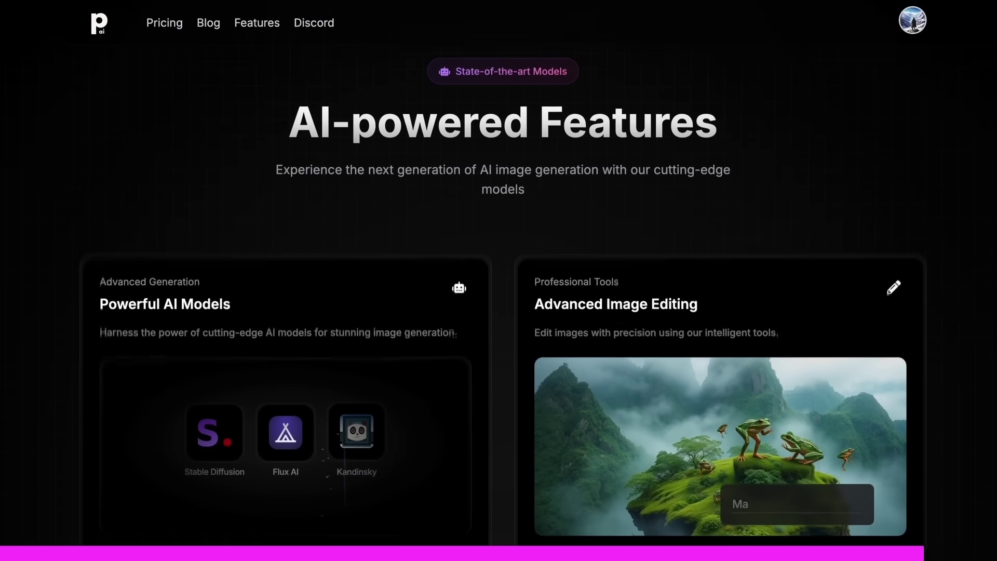
scroll(499, 281, "down", 10)
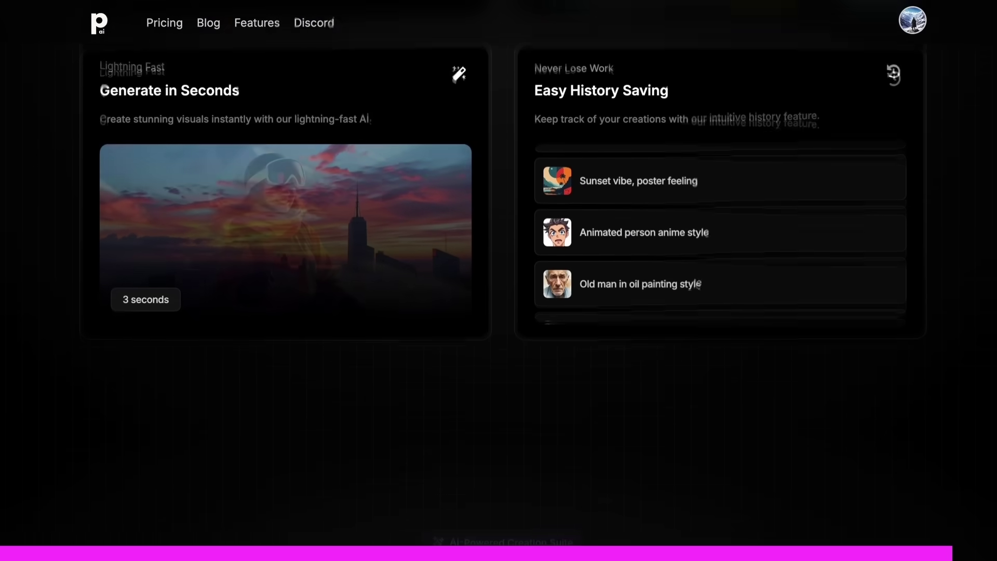
scroll(499, 281, "down", 9)
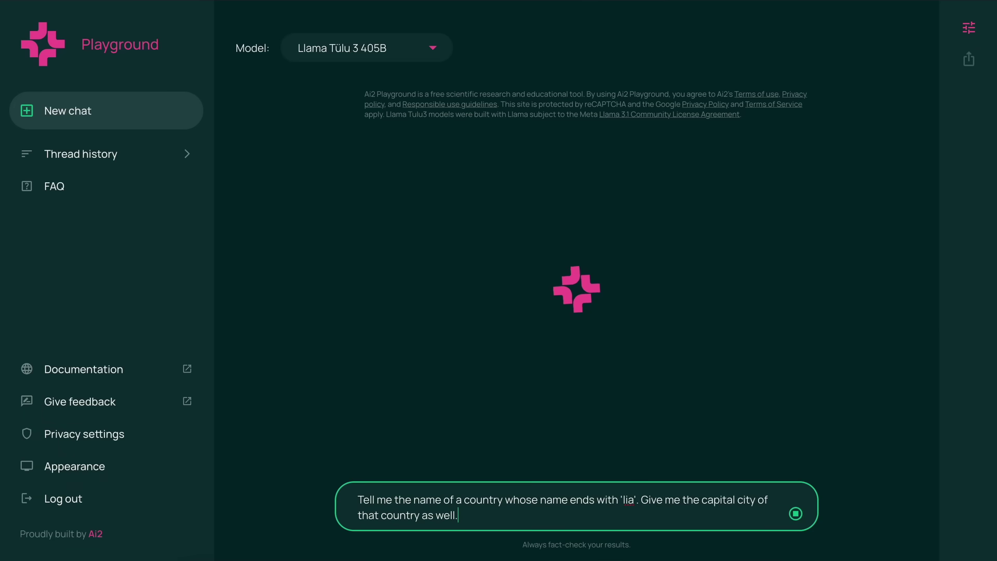
Send prompt 1 to Tulu 3 405B, check its Canberra answer, and mark D4 PASS
key("Return")
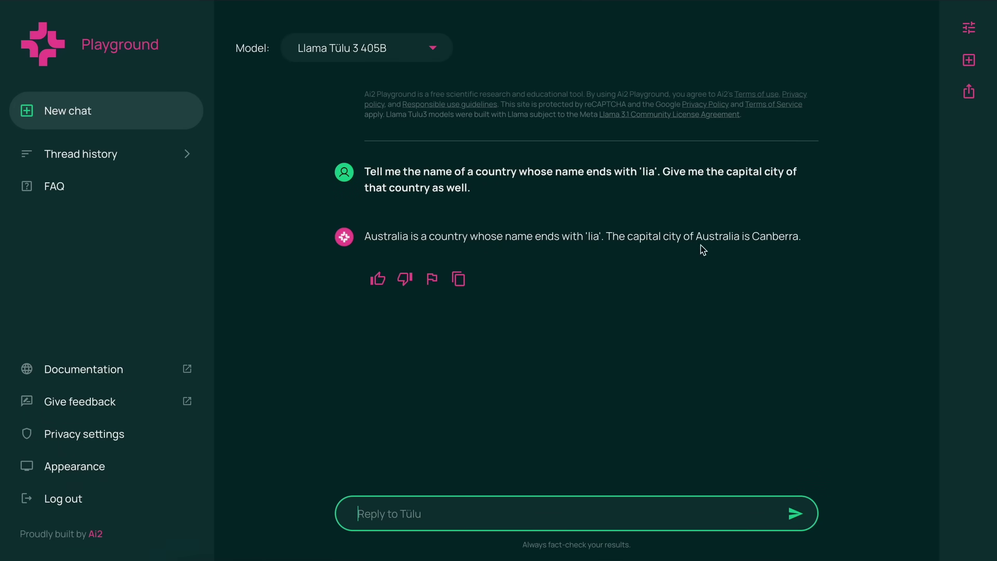
double_click(765, 237)
left_click(754, 263)
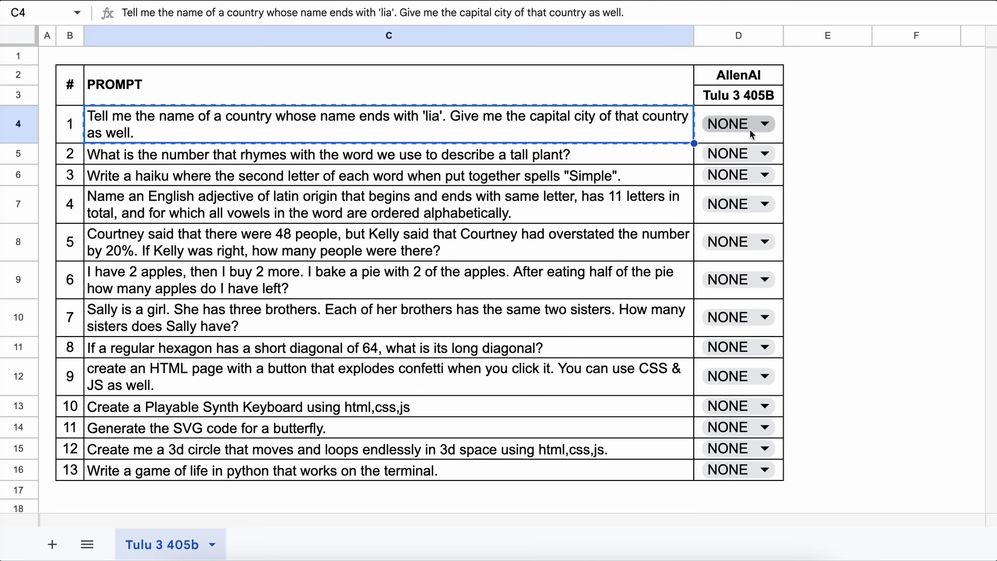
left_click(751, 128)
left_click(759, 162)
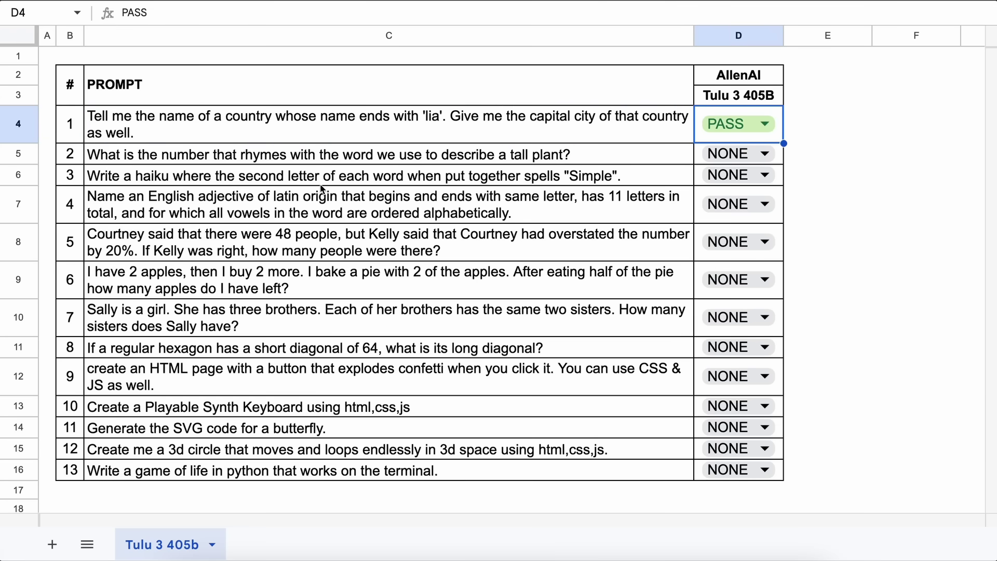
Send the tall plant rhyme prompt from C5 and mark prompt 2 PASS
left_click(128, 163)
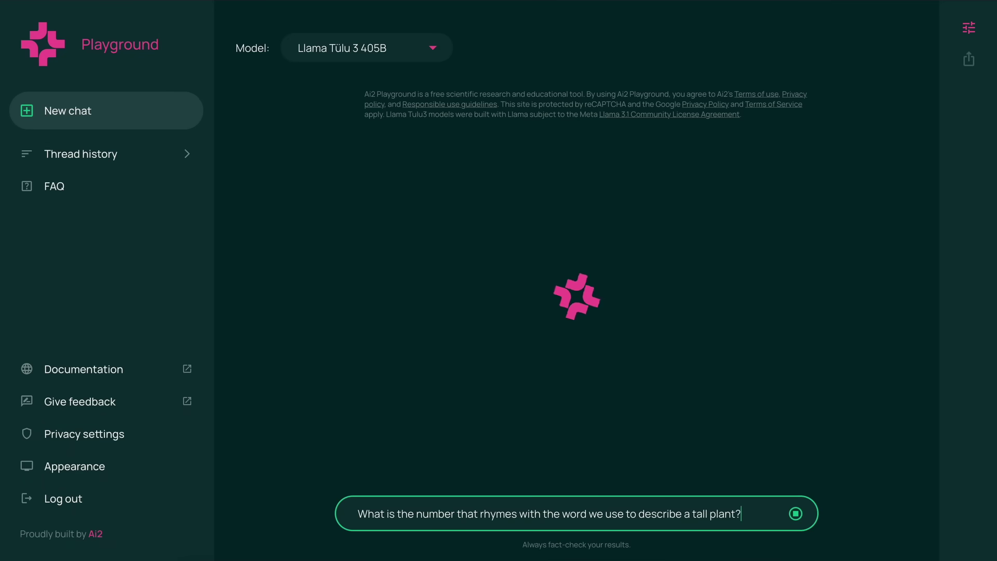
key("Return")
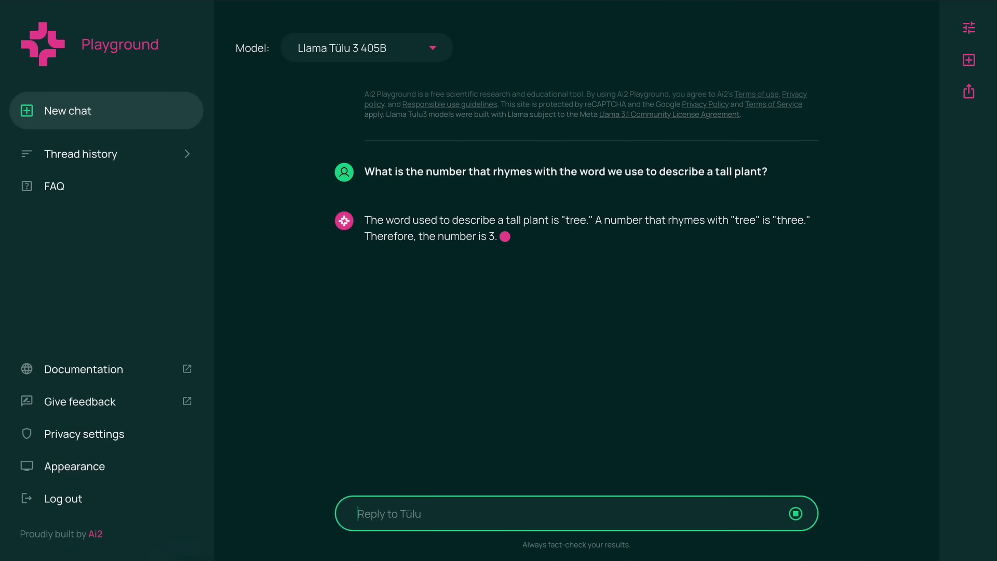
left_click_drag(500, 236, 563, 216)
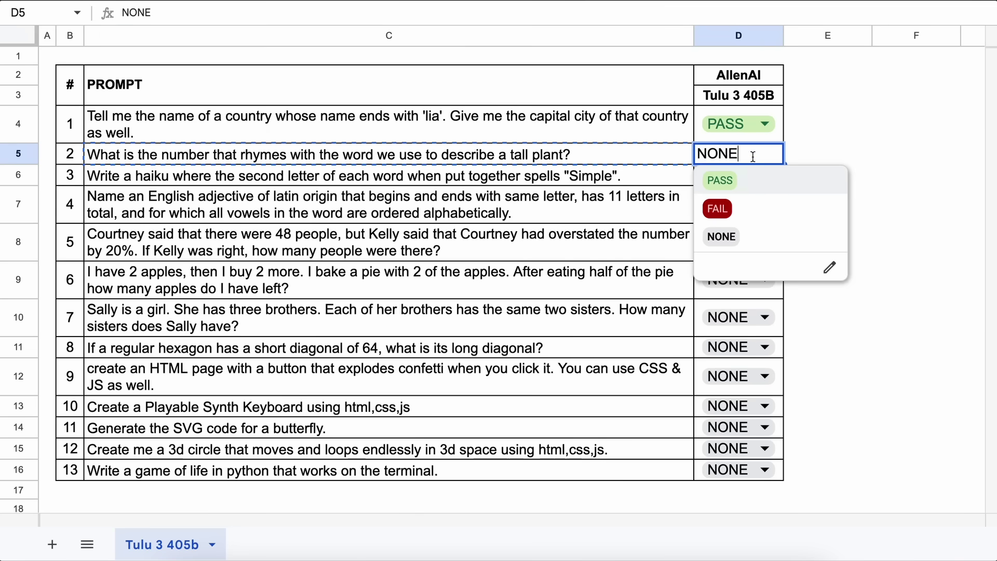
left_click(762, 186)
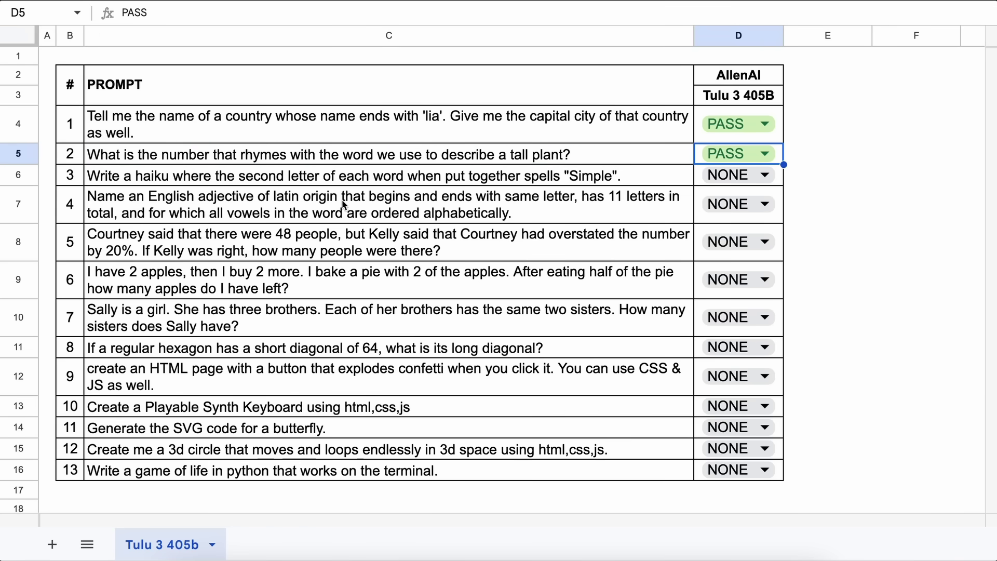
Send the haiku prompt from C6 and mark prompt 3 FAIL
left_click(95, 180)
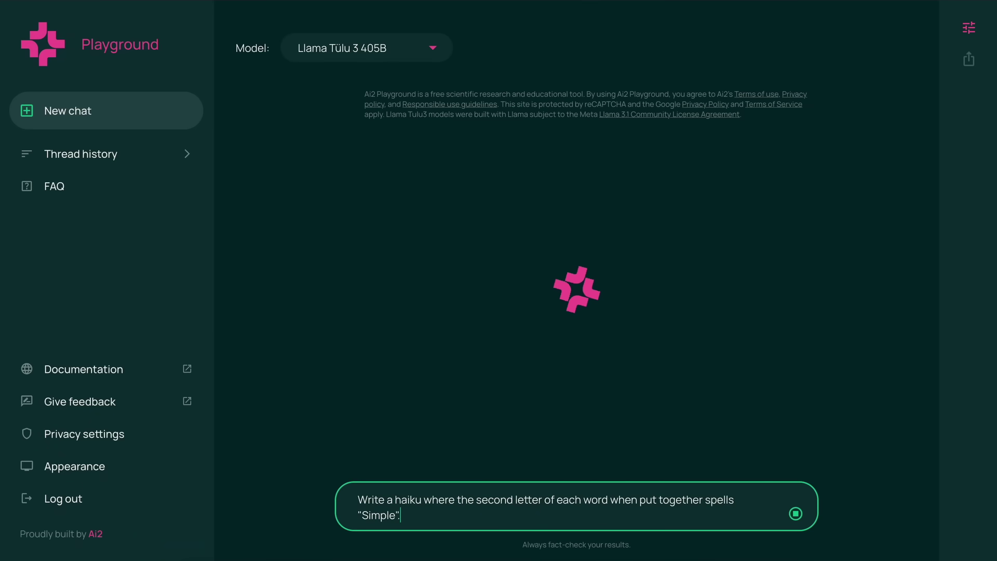
key("Return")
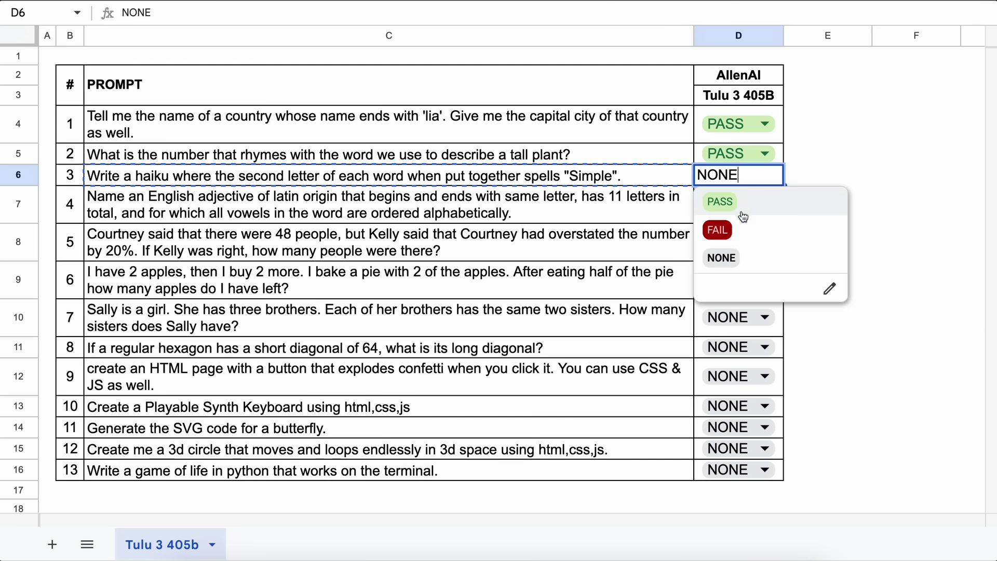
left_click(719, 226)
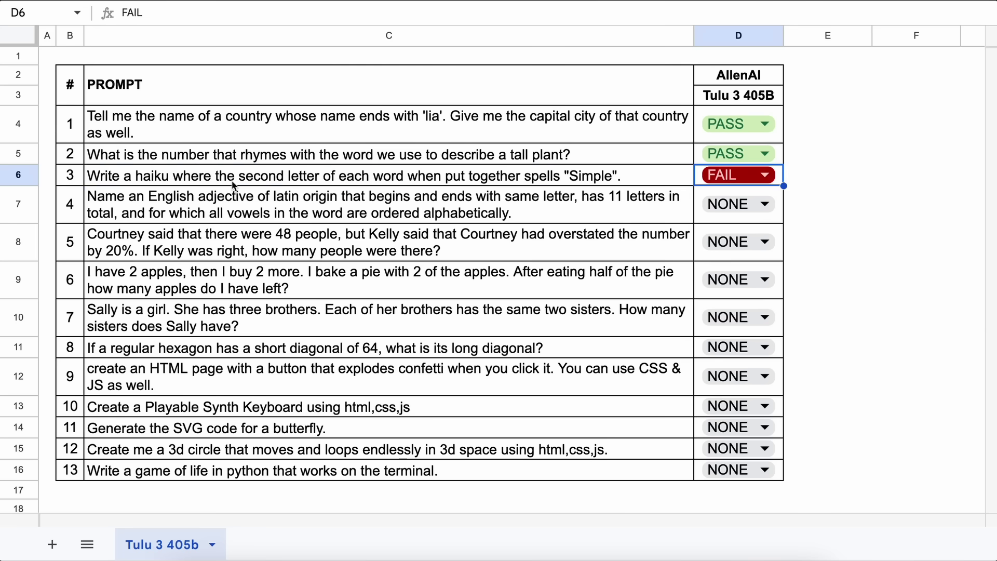
Copy and send the Latin-origin adjective prompt from C7, then set D7 to FAIL
left_click(110, 203)
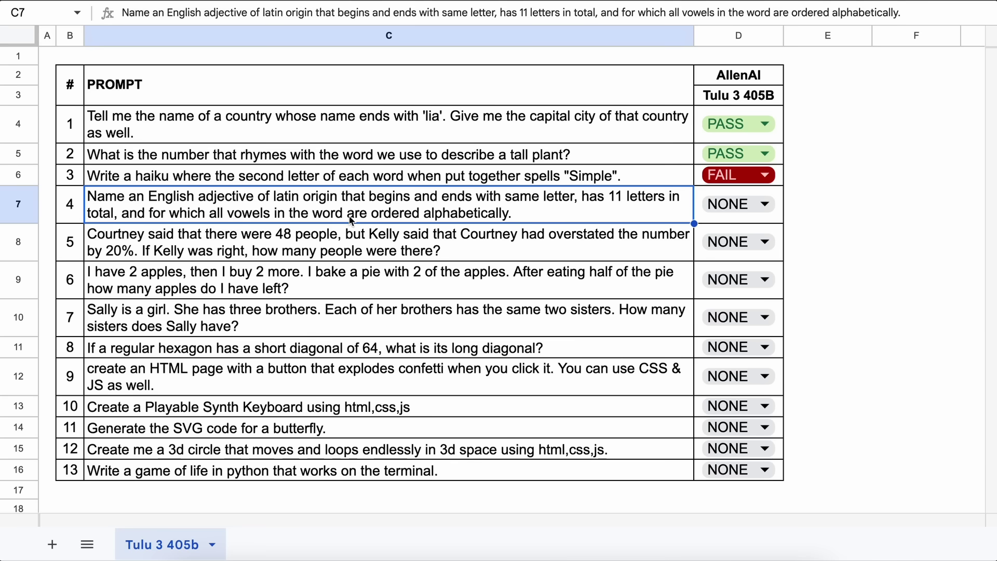
key("ctrl+c")
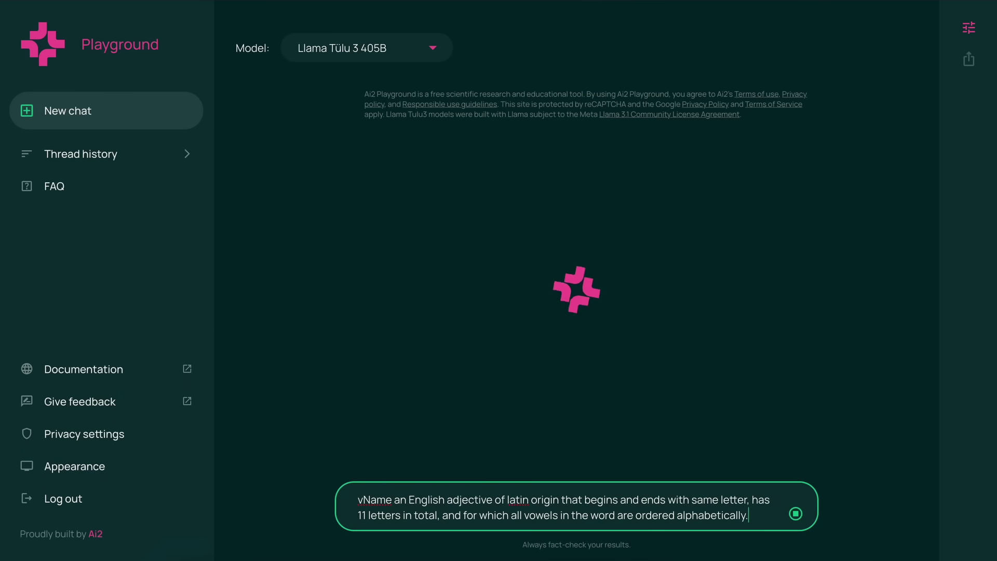
key("Return")
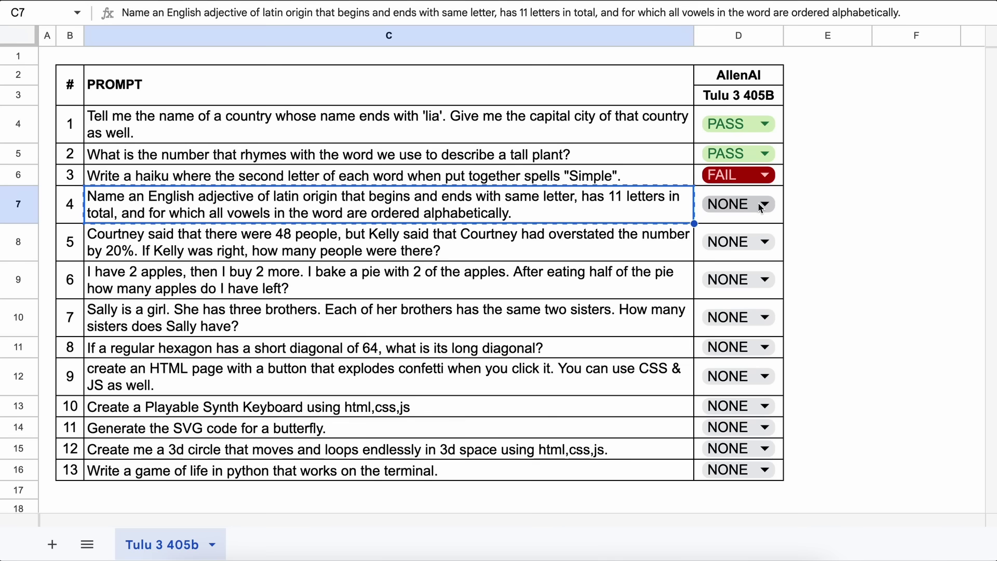
left_click(760, 204)
left_click(763, 267)
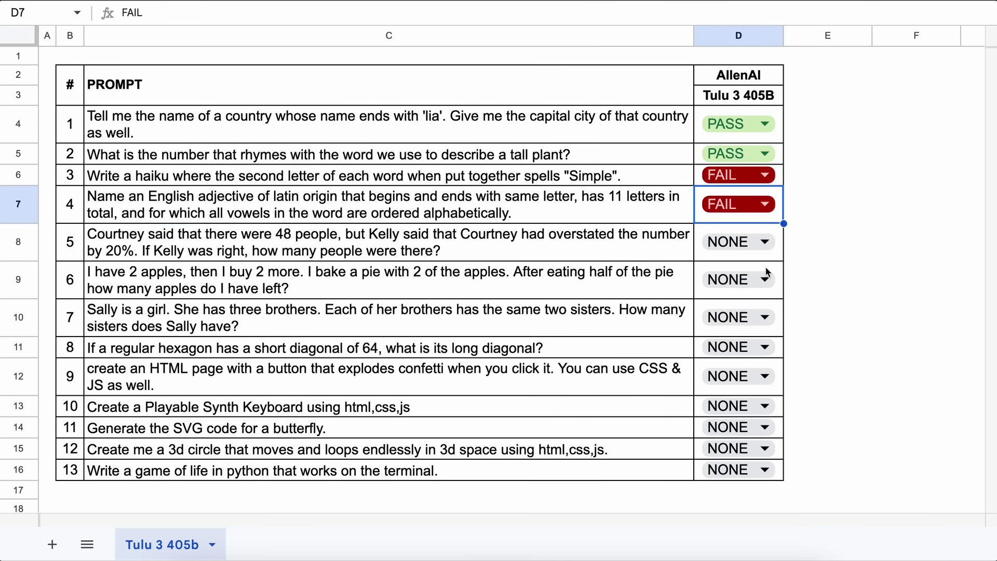
Copy the Courtney and Kelly prompt from C8, then select the apples prompt in C9
left_click(98, 243)
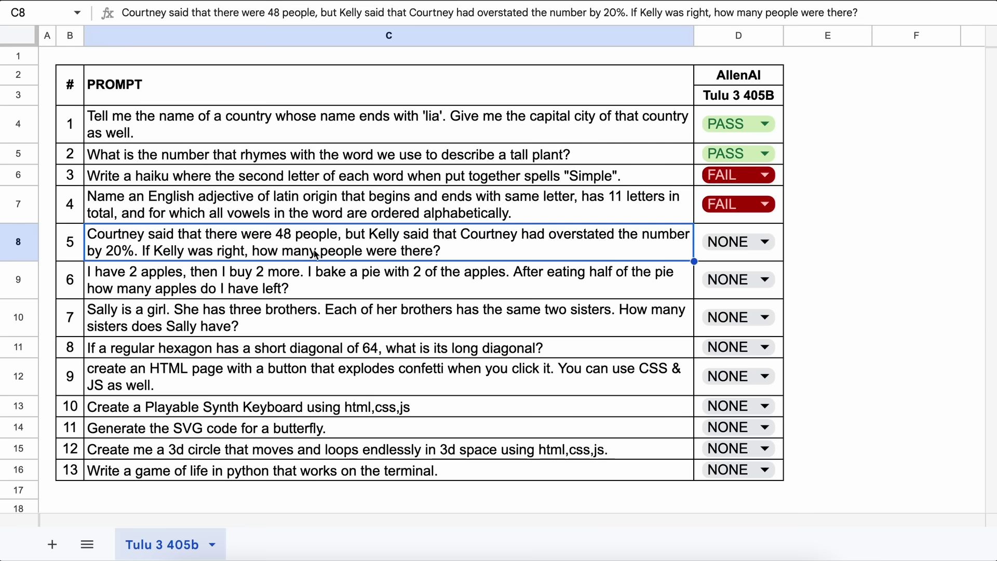
key("ctrl+c")
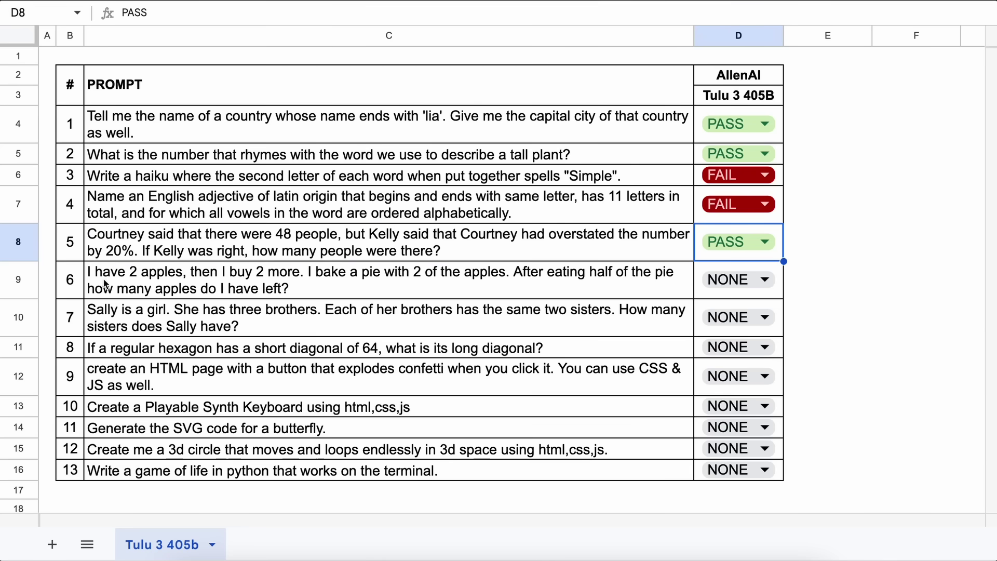
left_click(105, 284)
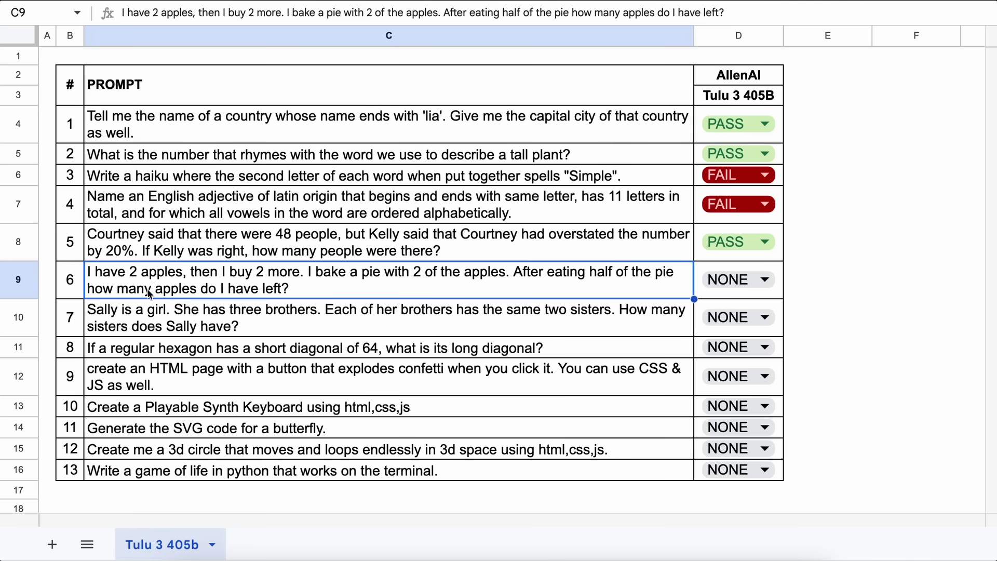
Copy the apples and pie prompt from C9 and set D9 to PASS
key("ctrl+c")
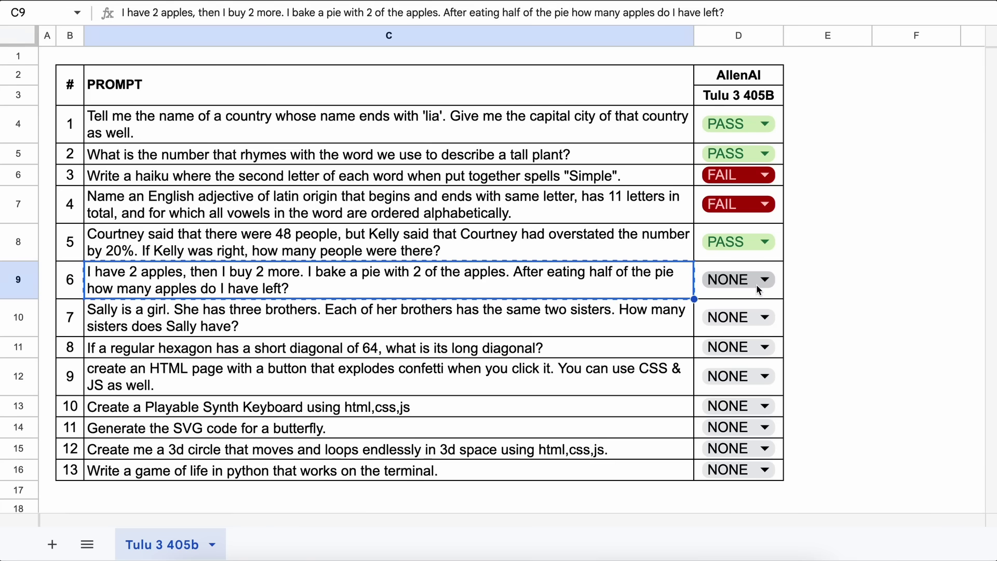
left_click(756, 285)
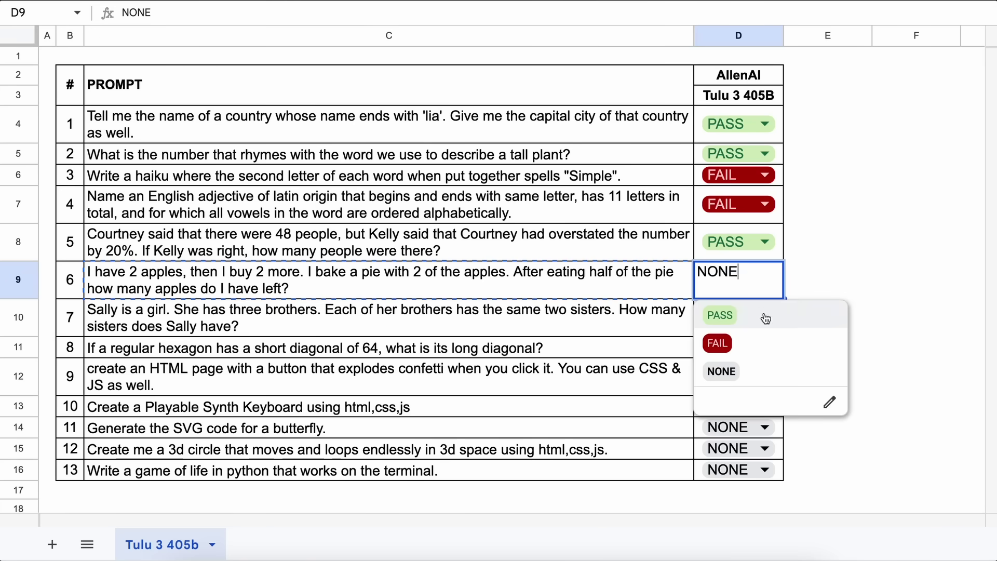
left_click(762, 317)
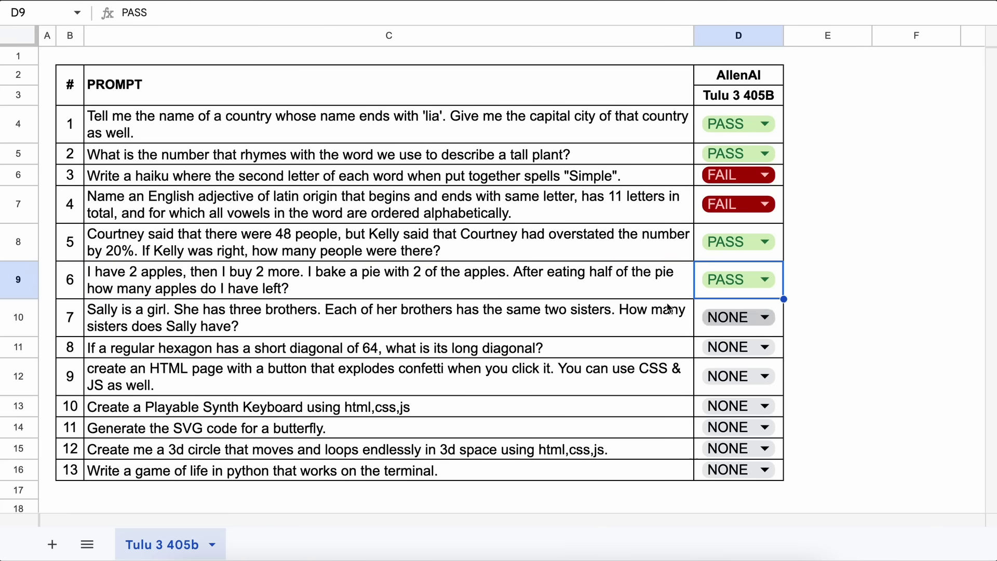
Copy and send the Sally's sisters prompt from C10, then set D10 to PASS
left_click(99, 316)
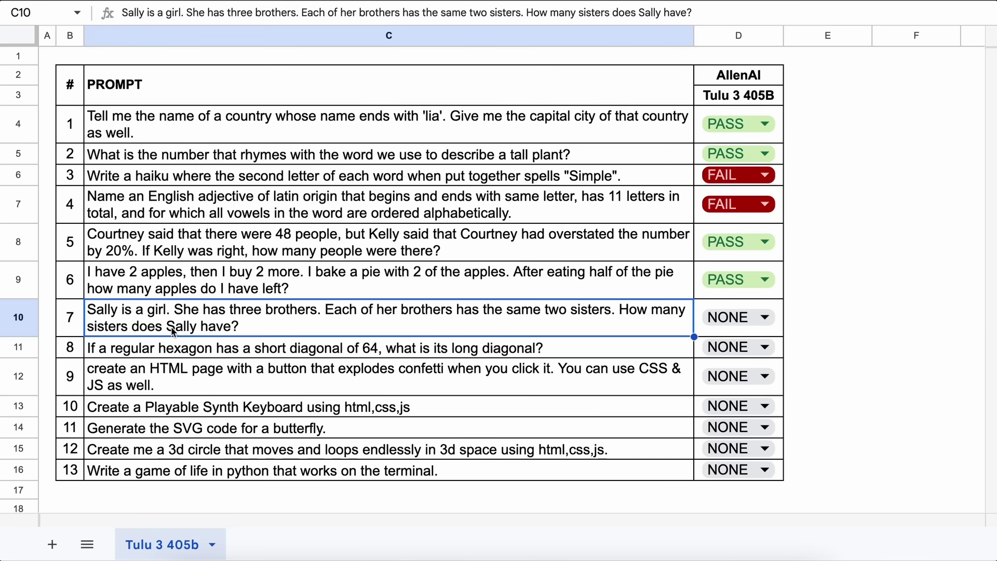
key("ctrl+c")
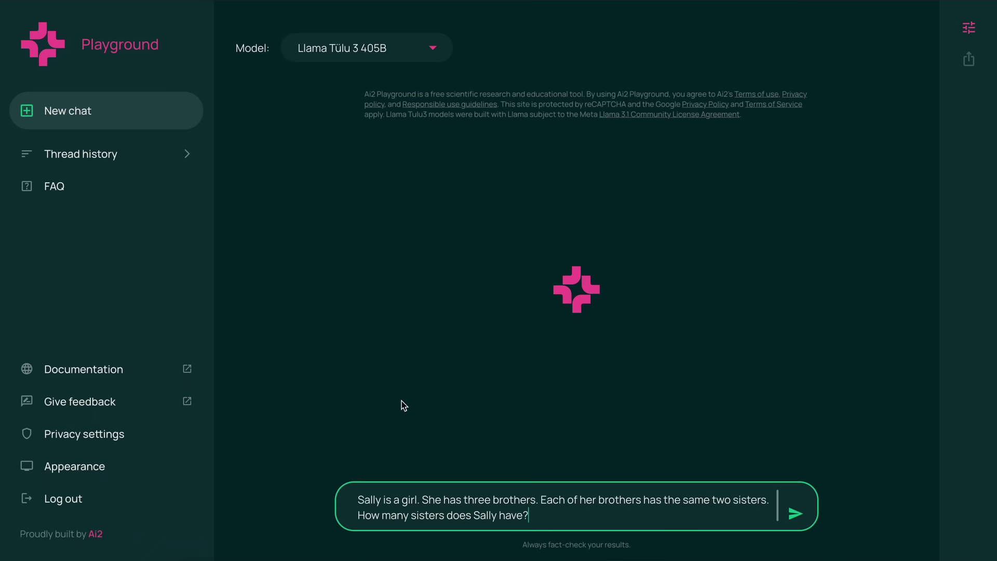
key("Return")
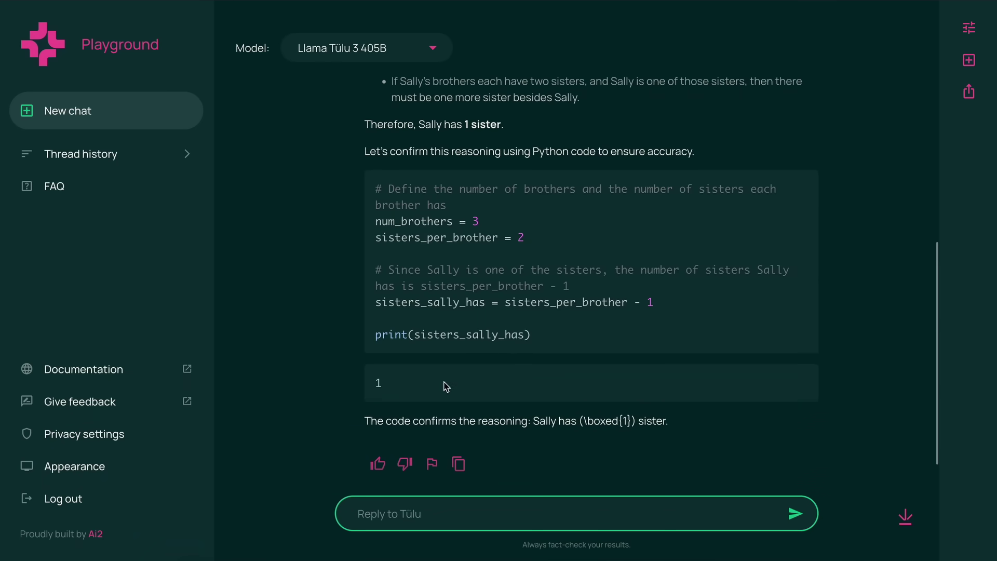
left_click_drag(436, 387, 351, 380)
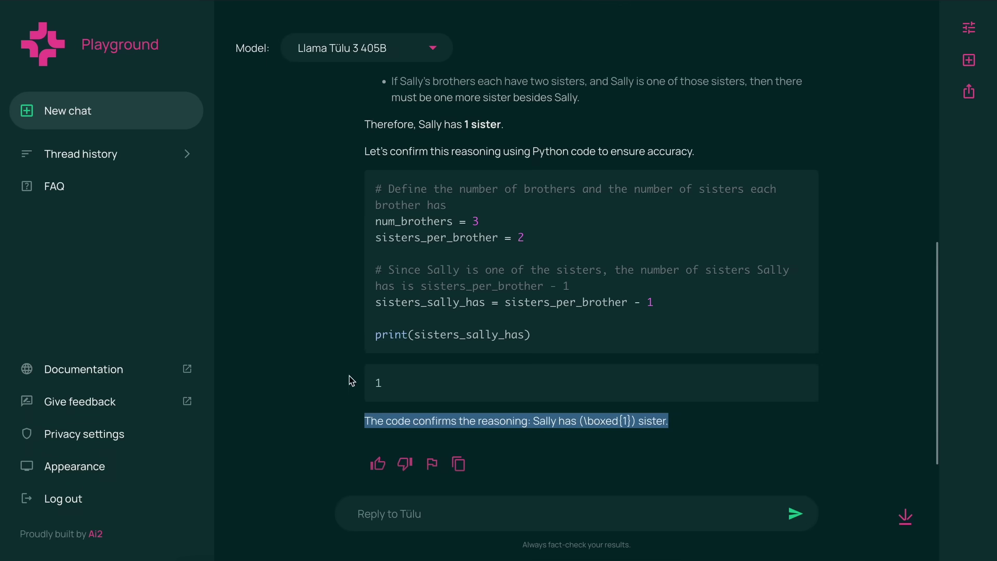
left_click(371, 390)
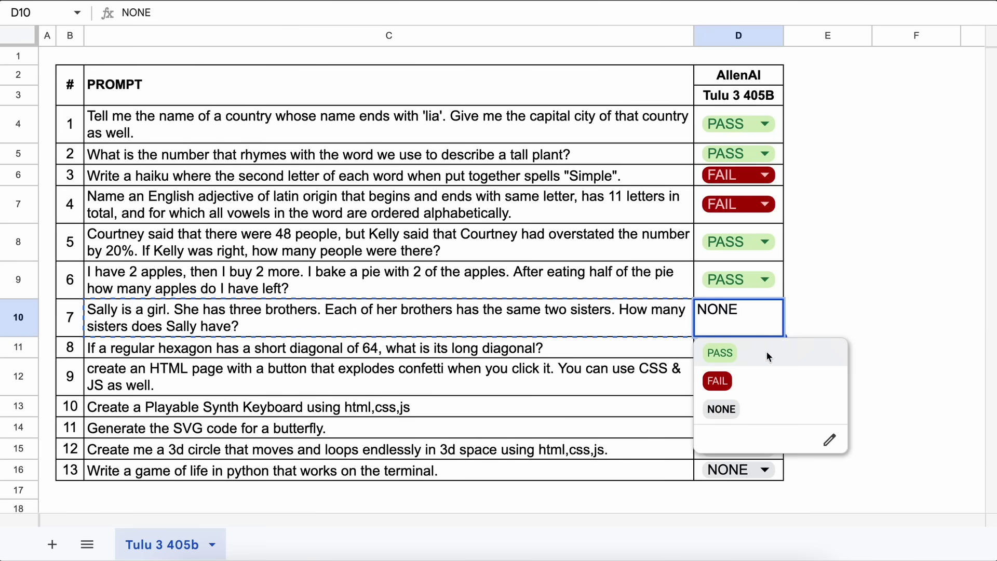
left_click(716, 352)
Copy the C11 hexagon diagonal prompt, send it, and mark D11 PASS once Tulu answers 74
left_click(95, 352)
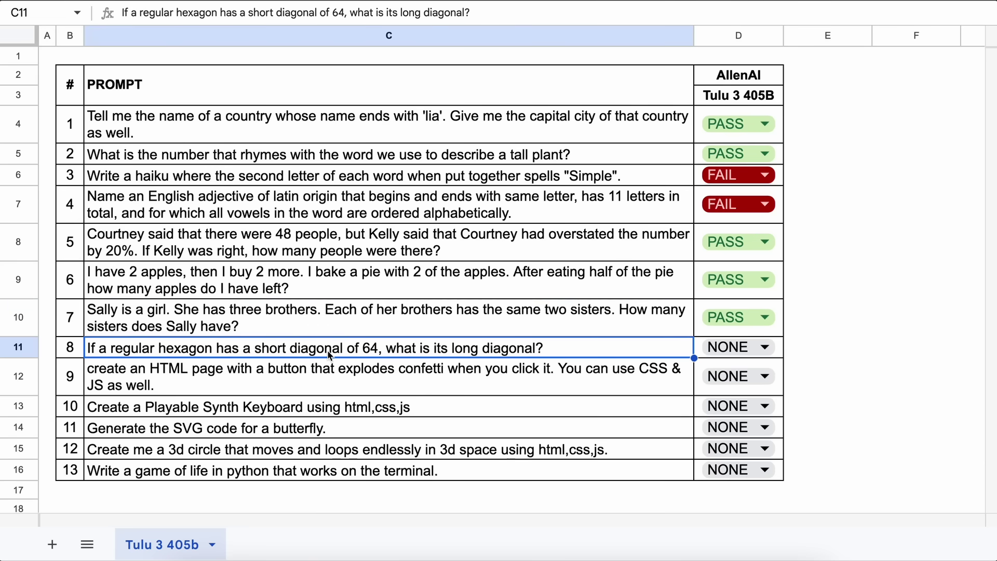
key("ctrl+c")
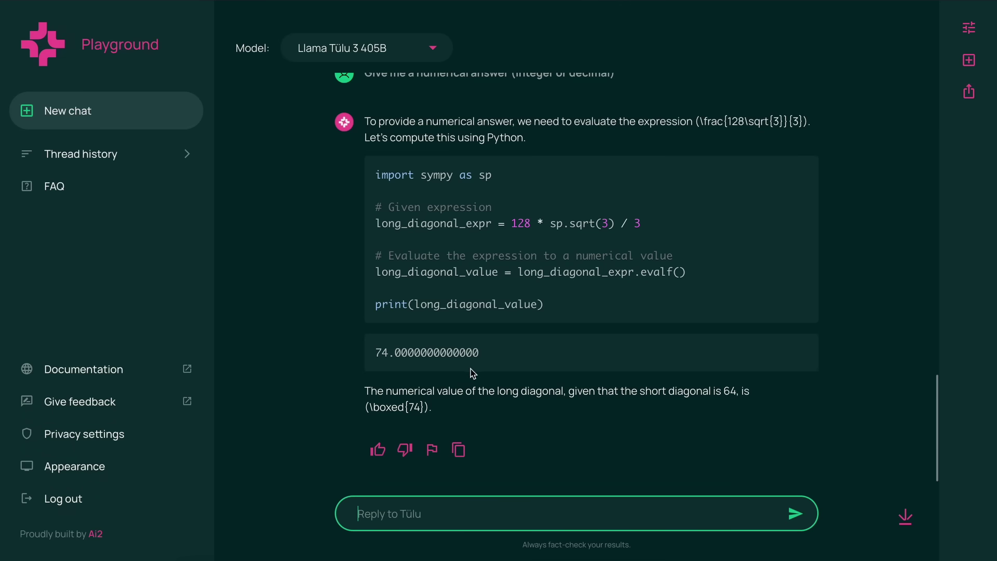
left_click(414, 410)
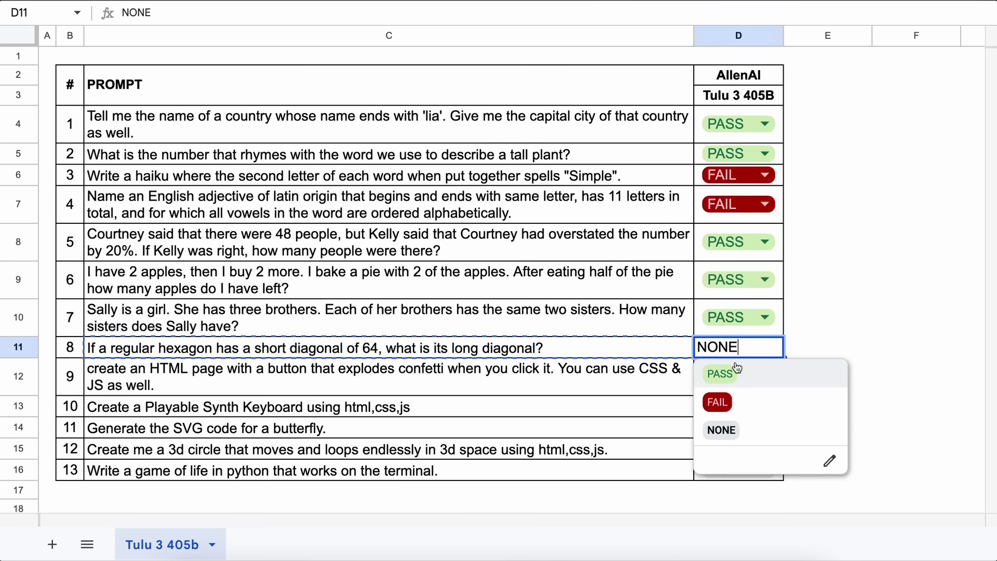
left_click(746, 378)
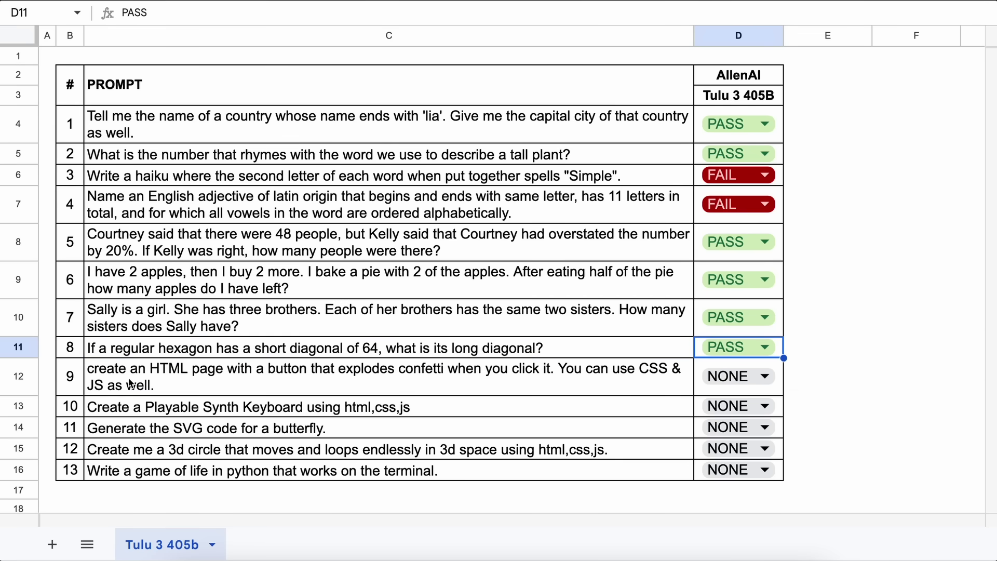
Copy the C12 confetti-button prompt, test the generated page's confetti burst, and open D12's result choices
left_click(97, 373)
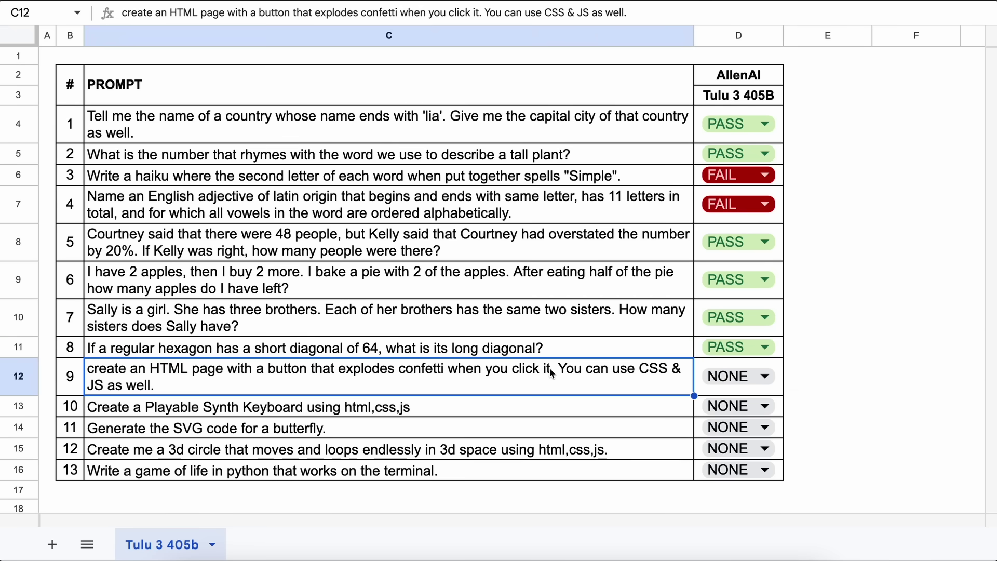
key("ctrl+c")
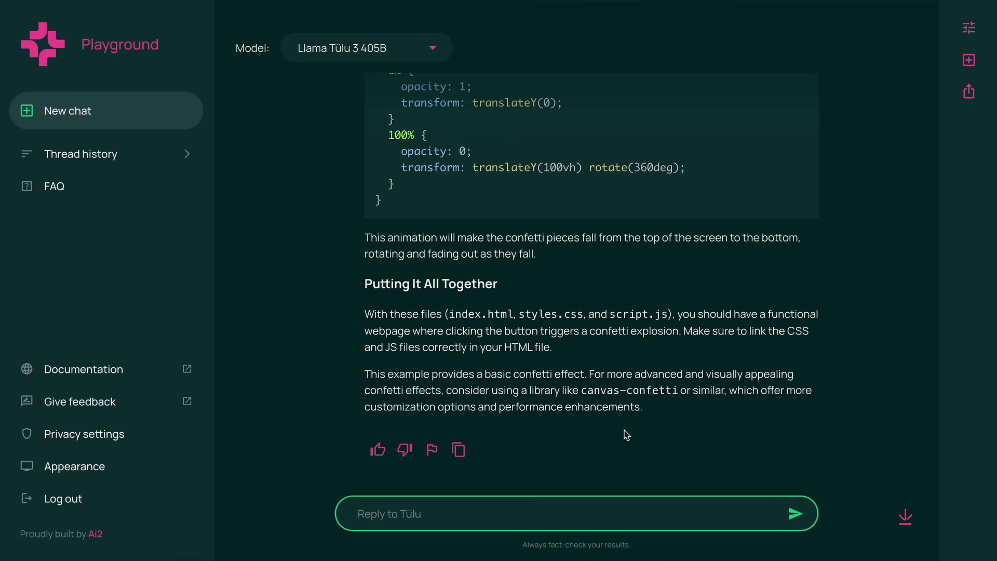
scroll(650, 336, "up", 10)
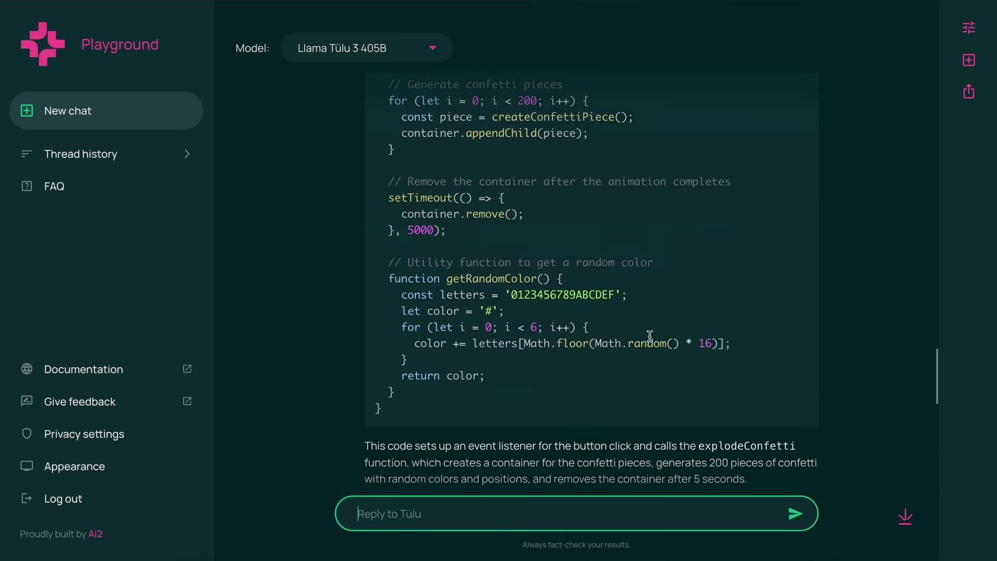
scroll(649, 336, "up", 10)
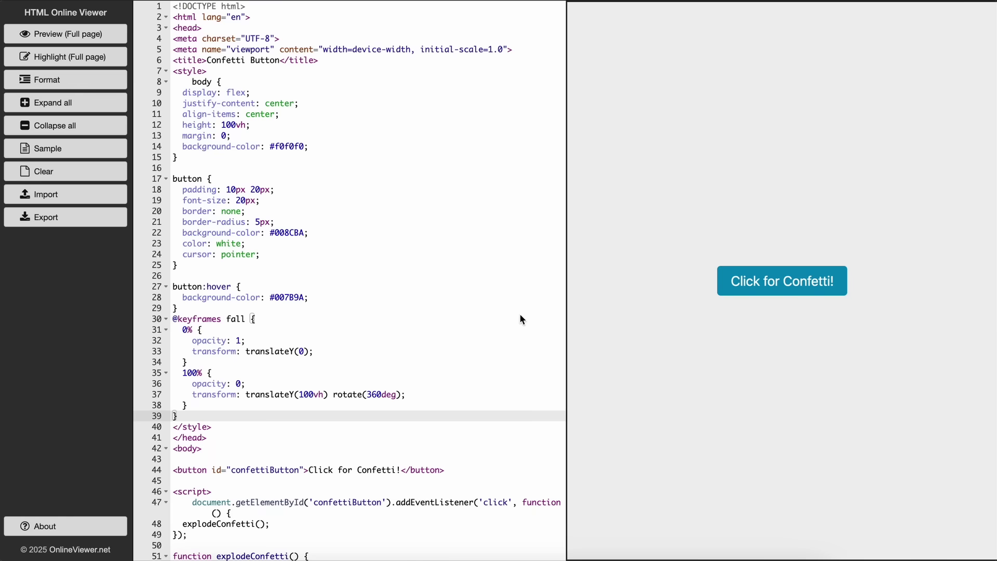
left_click(766, 292)
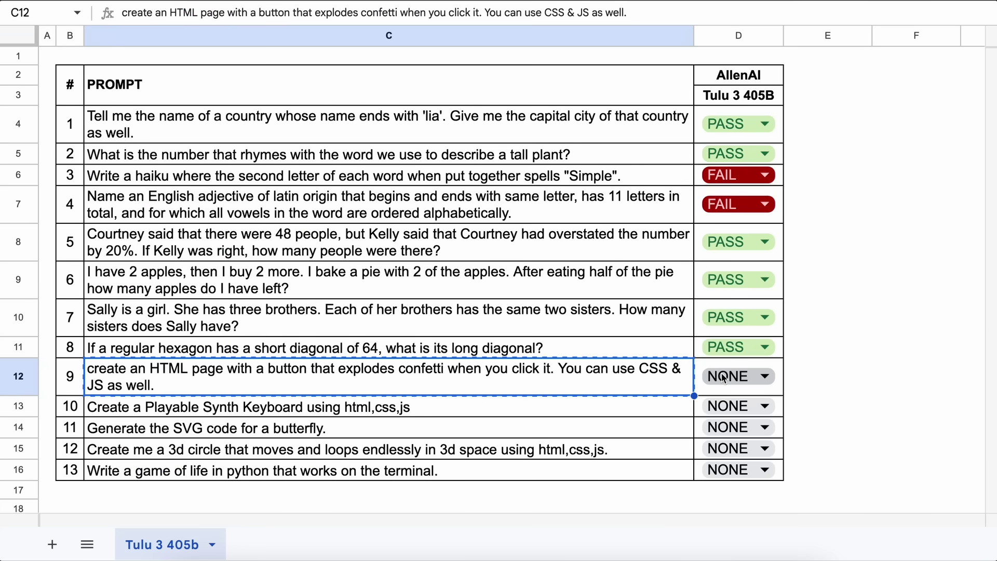
left_click(747, 376)
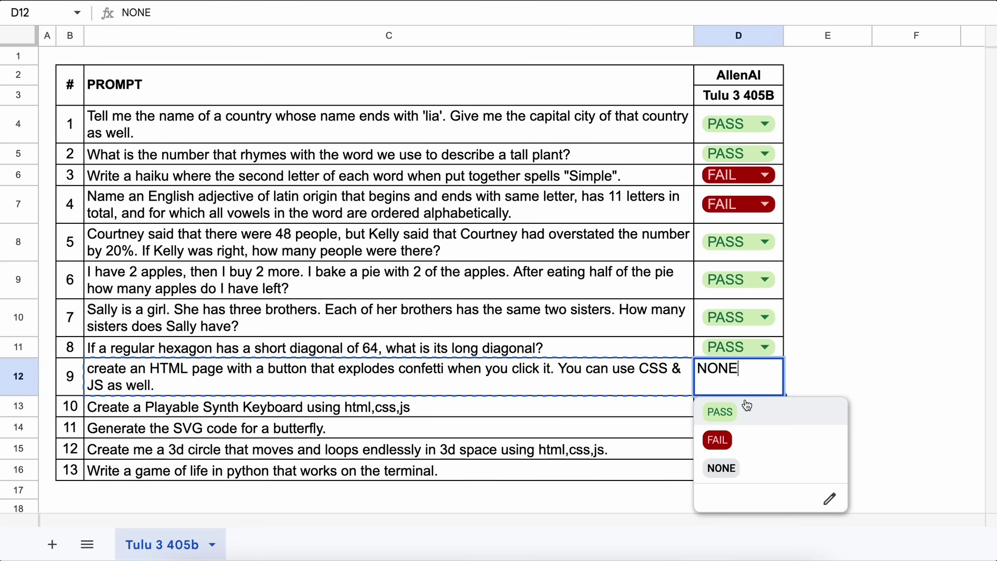
Mark prompt 9 PASS and select the synth keyboard prompt in C13
left_click(753, 414)
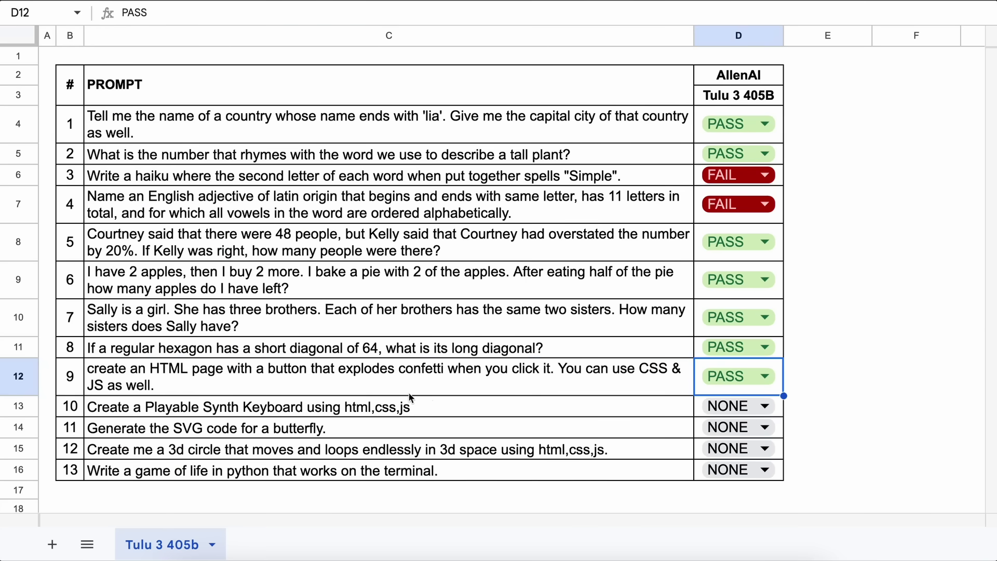
left_click(99, 412)
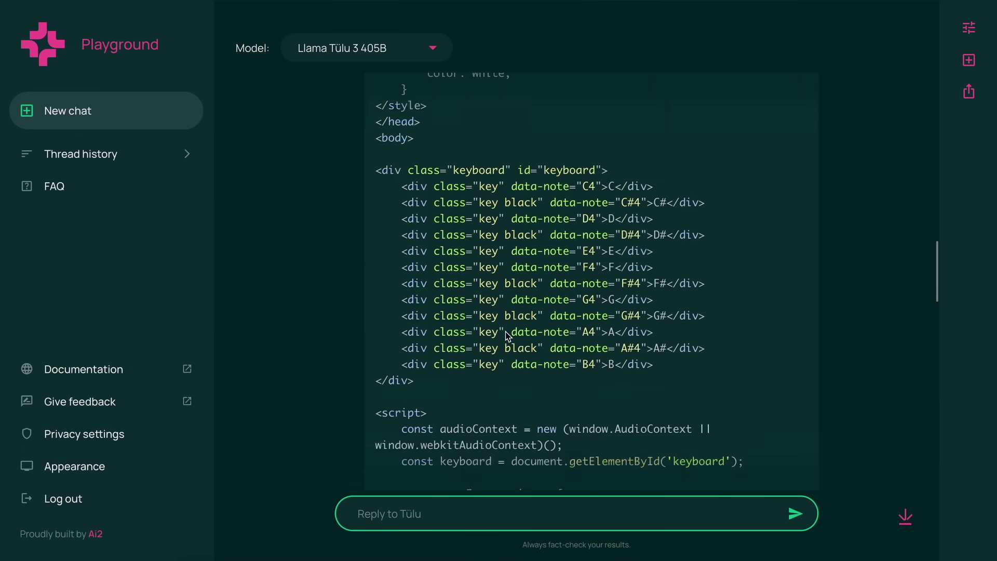
scroll(507, 335, "up", 15)
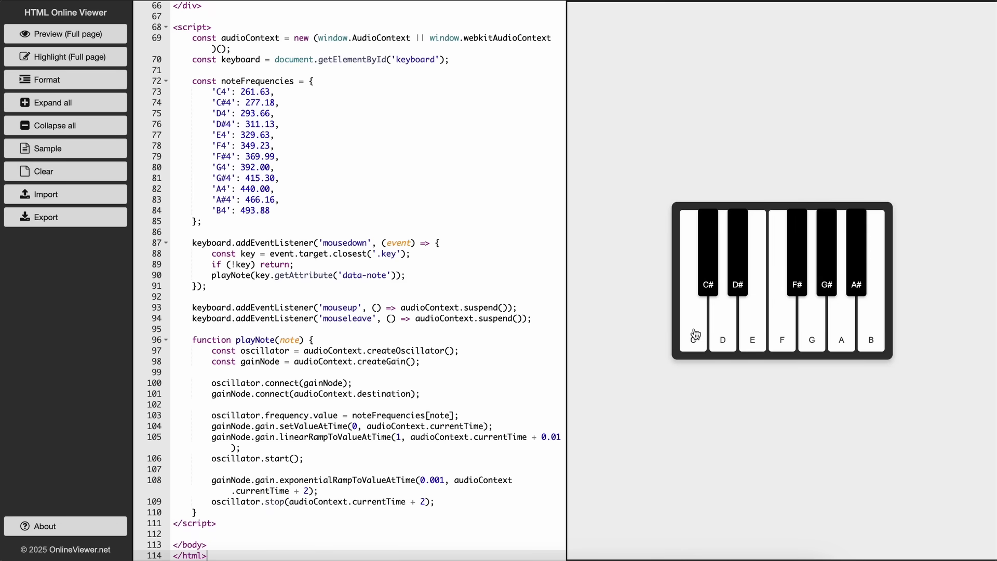
Play two notes on the generated synth keyboard and mark prompt 10 PASS in D13
left_click(754, 327)
left_click(784, 328)
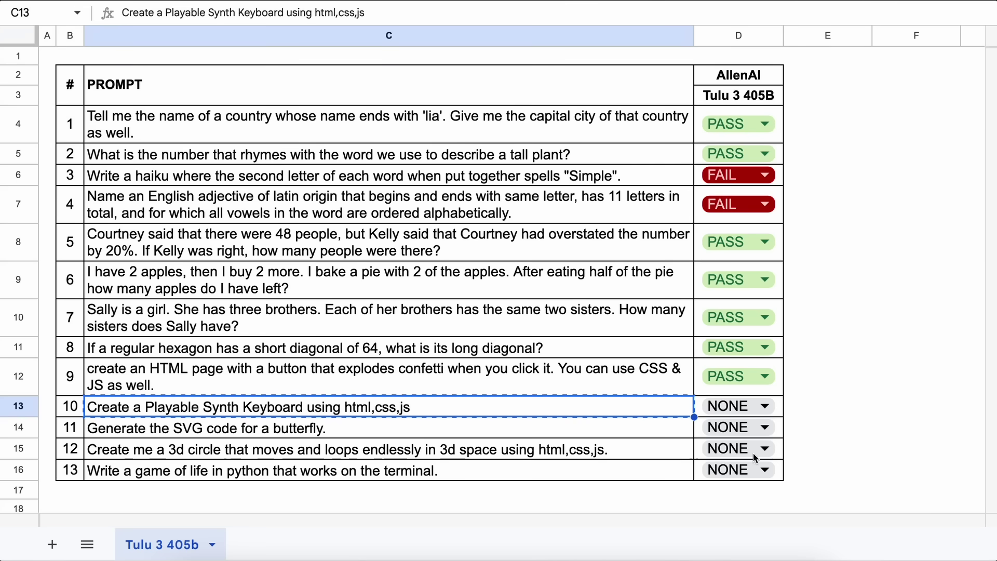
left_click(757, 411)
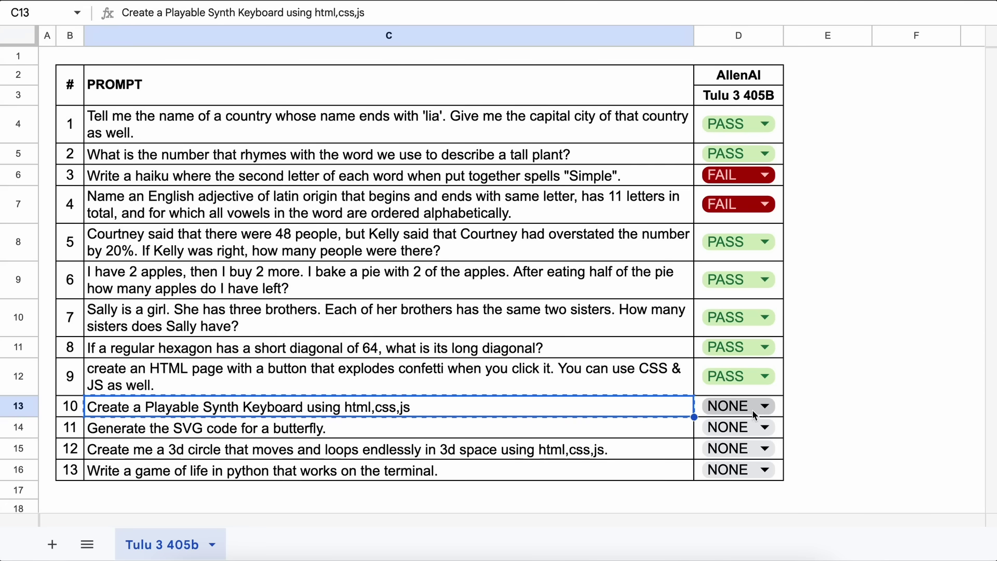
left_click(760, 414)
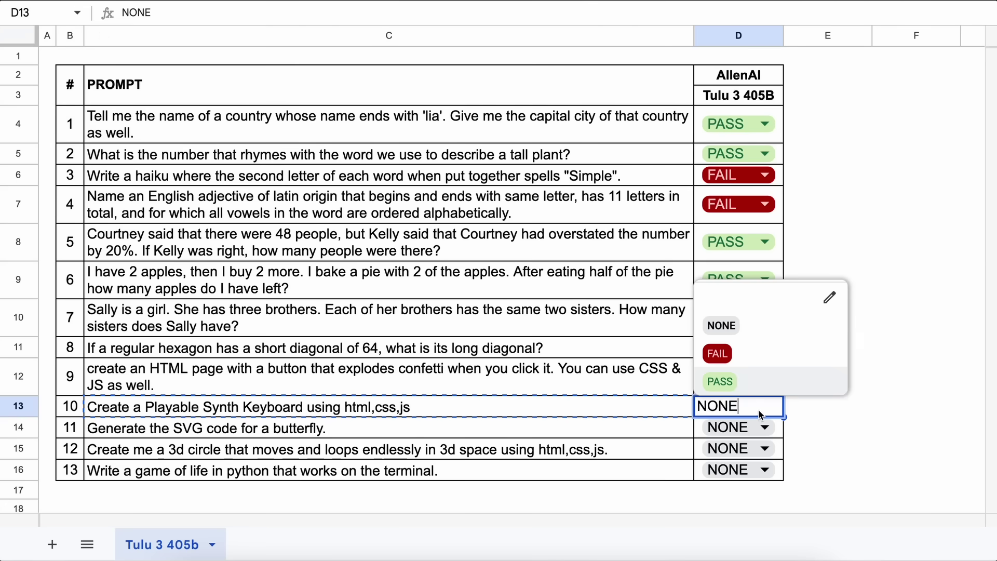
Copy the C14 butterfly SVG prompt, select the returned SVG code, and open D14's result choices
left_click(99, 438)
key("ctrl+c")
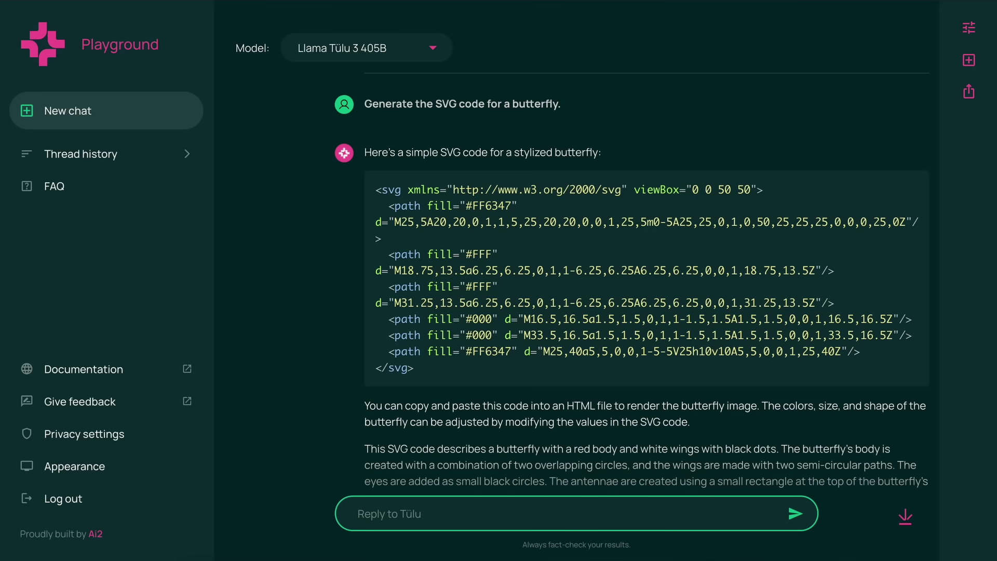
left_click_drag(415, 368, 368, 191)
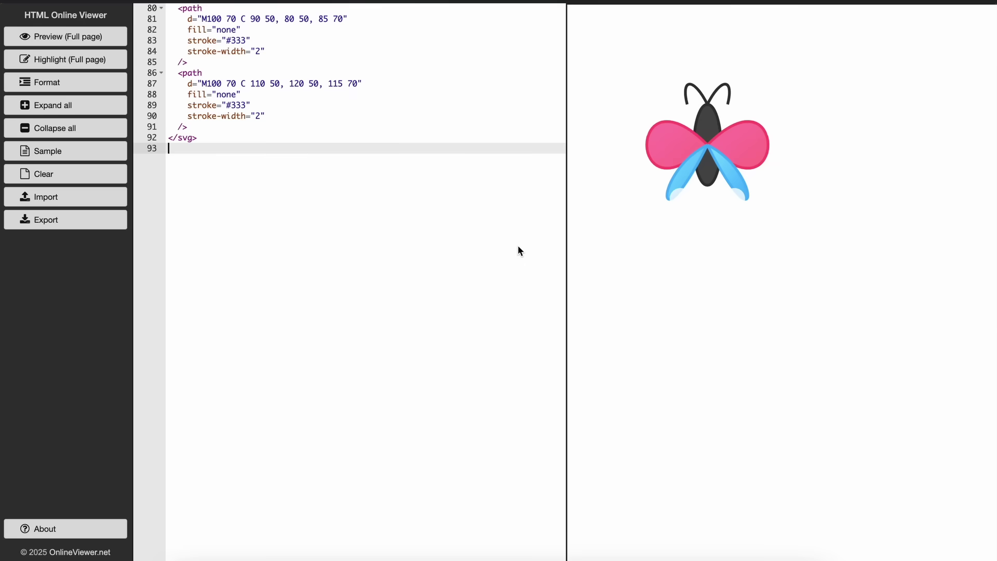
scroll(518, 245, "up", 5)
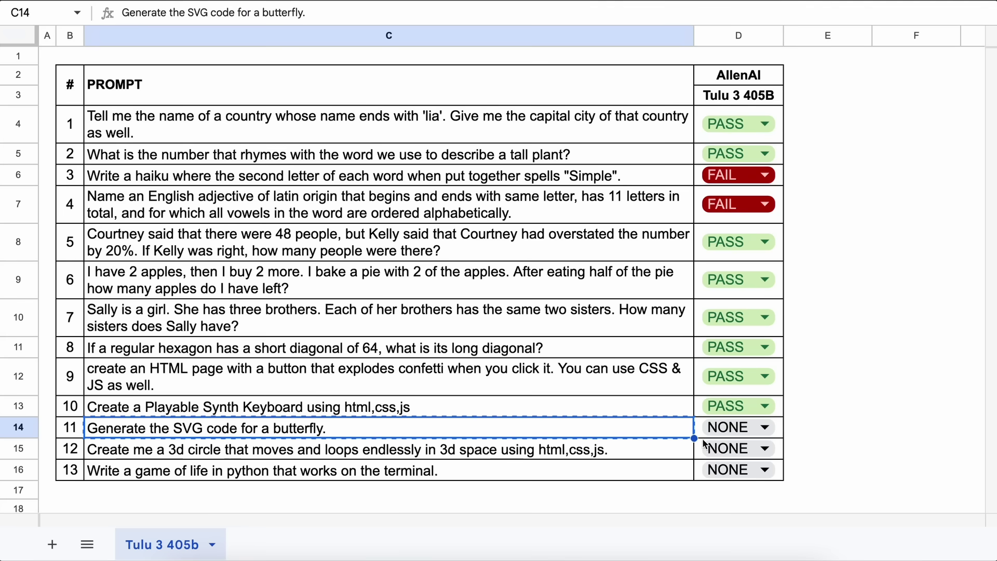
left_click(734, 427)
Mark prompt 11 PASS and send the C15 3d circle prompt to Tulu
left_click(720, 403)
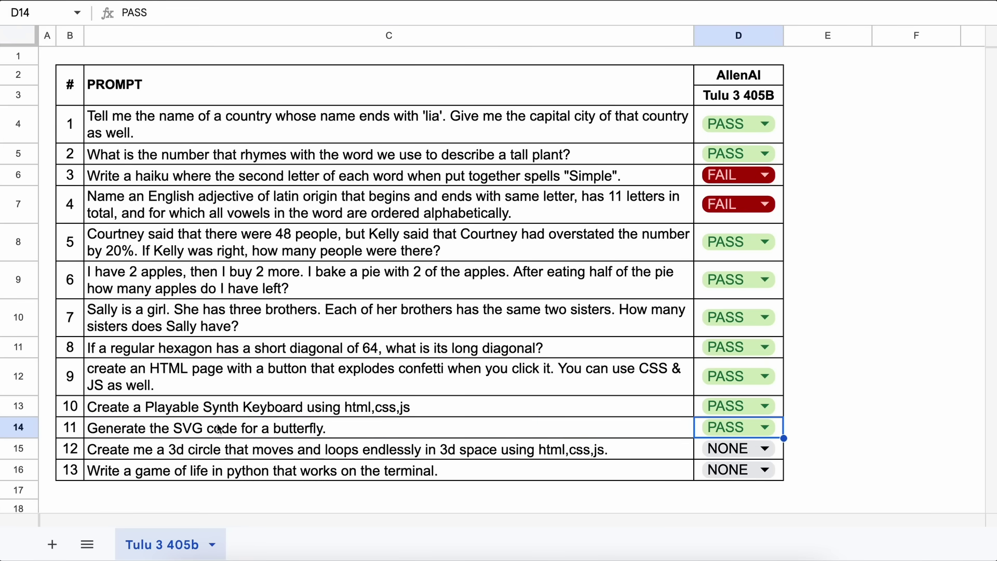
left_click(103, 455)
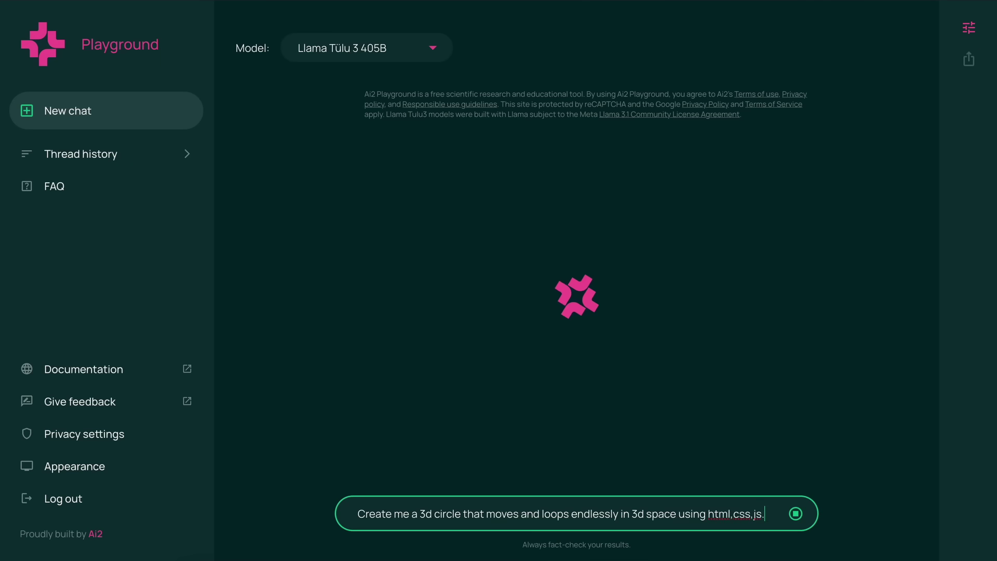
key("Return")
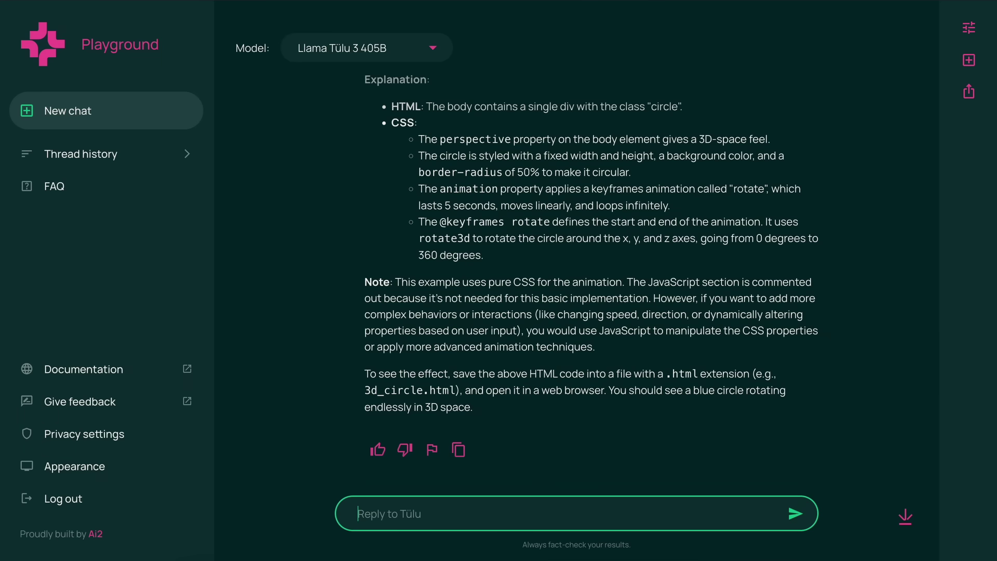
Confirm the rotating 3D circle preview and mark prompt 12 PASS in D15
scroll(577, 281, "up", 10)
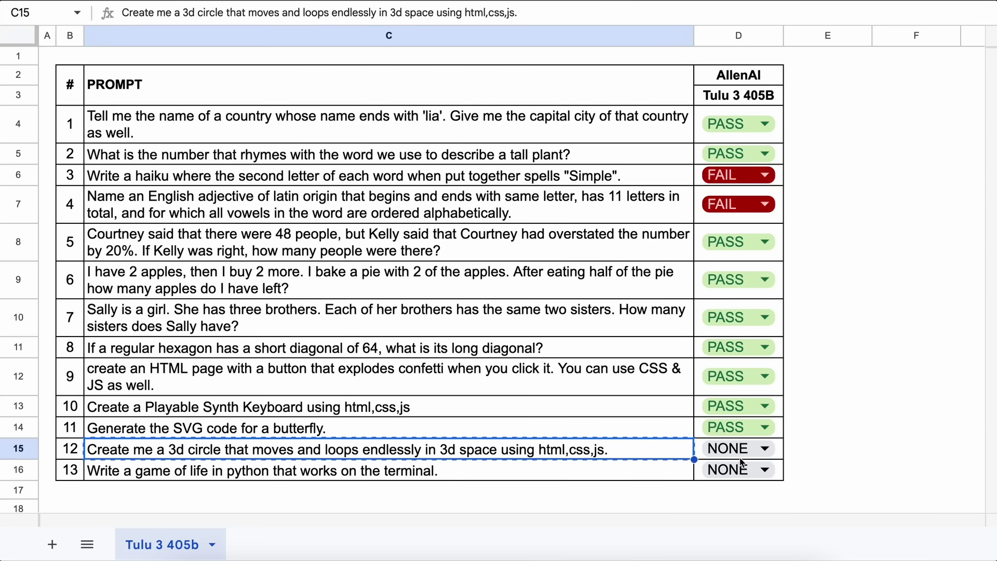
left_click(741, 452)
left_click(745, 425)
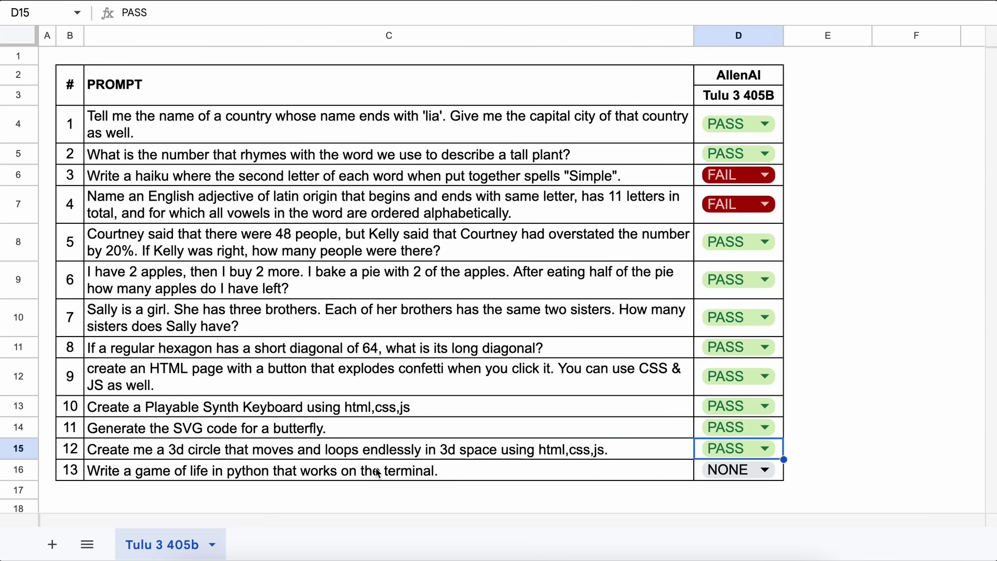
Send the C16 Game of Life prompt to Tulu and run the generated script with python3
left_click(103, 475)
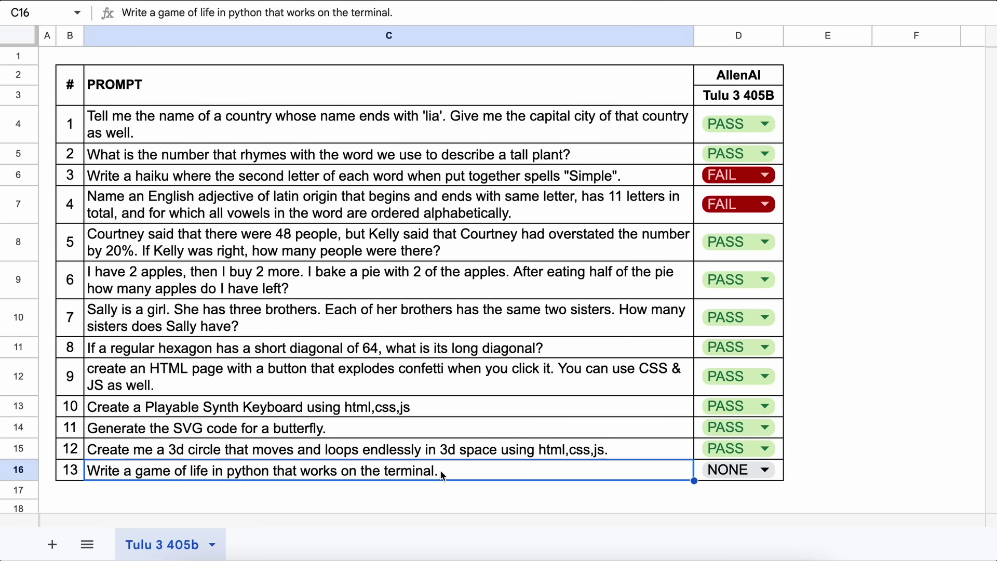
key("ctrl+c")
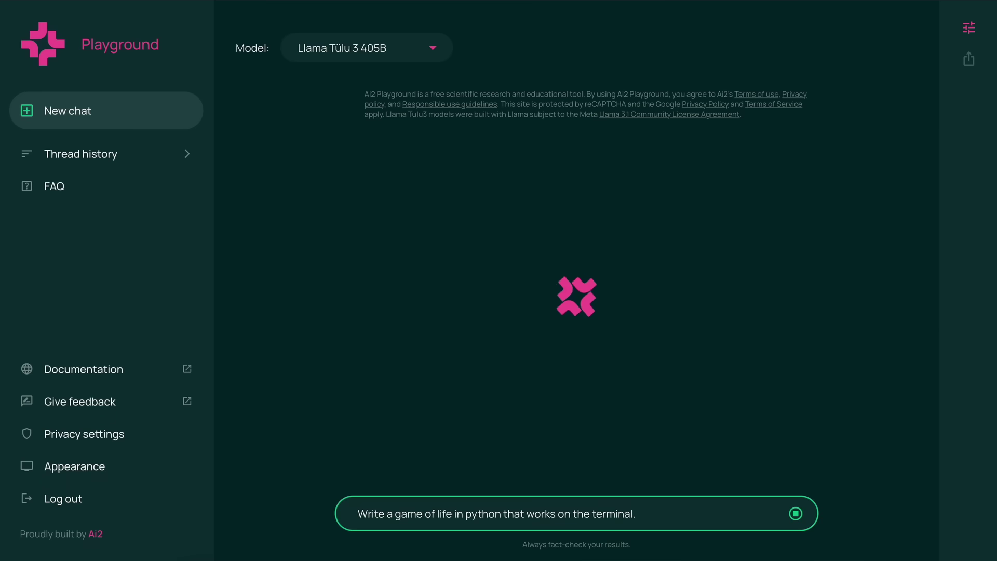
key("Return")
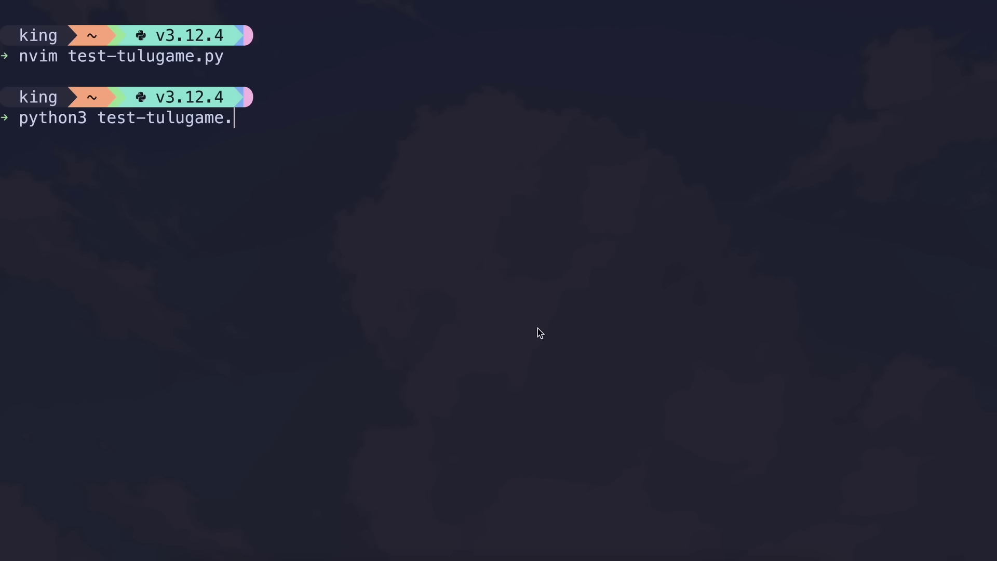
type("py")
key("Return")
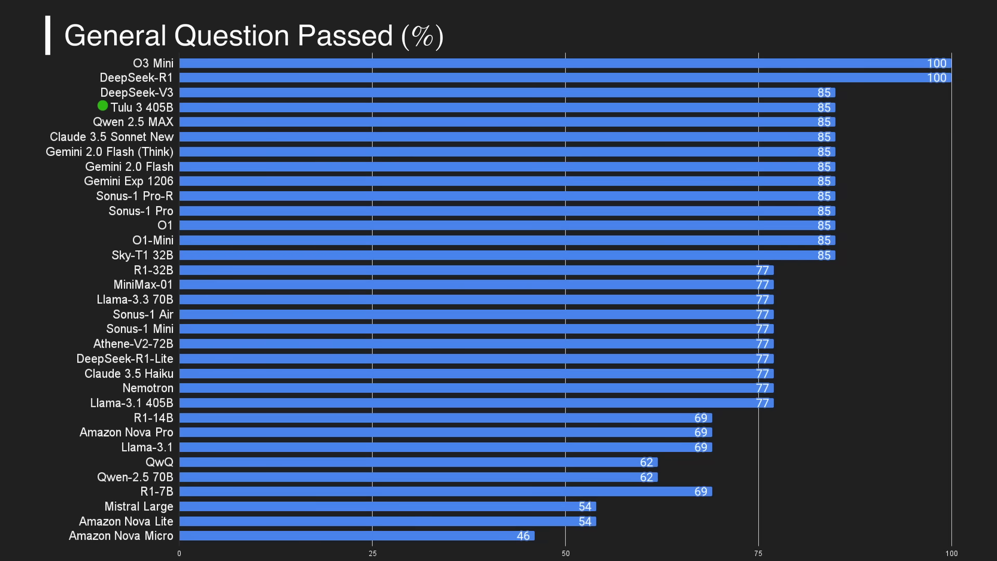
Subscribe, like the video, set Super Thanks to $10, and bring up channel membership options
scroll(530, 546, "down", 4)
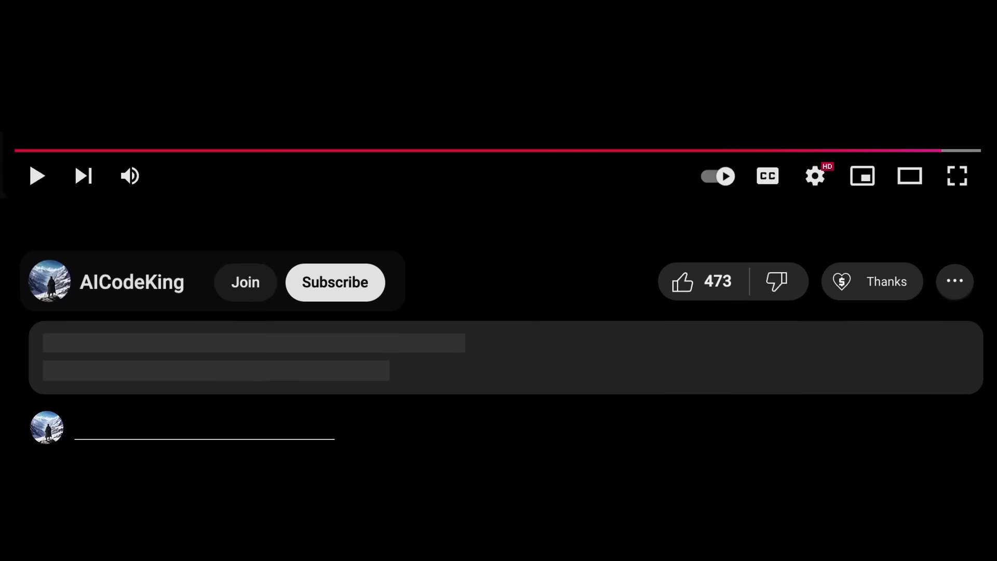
left_click(361, 293)
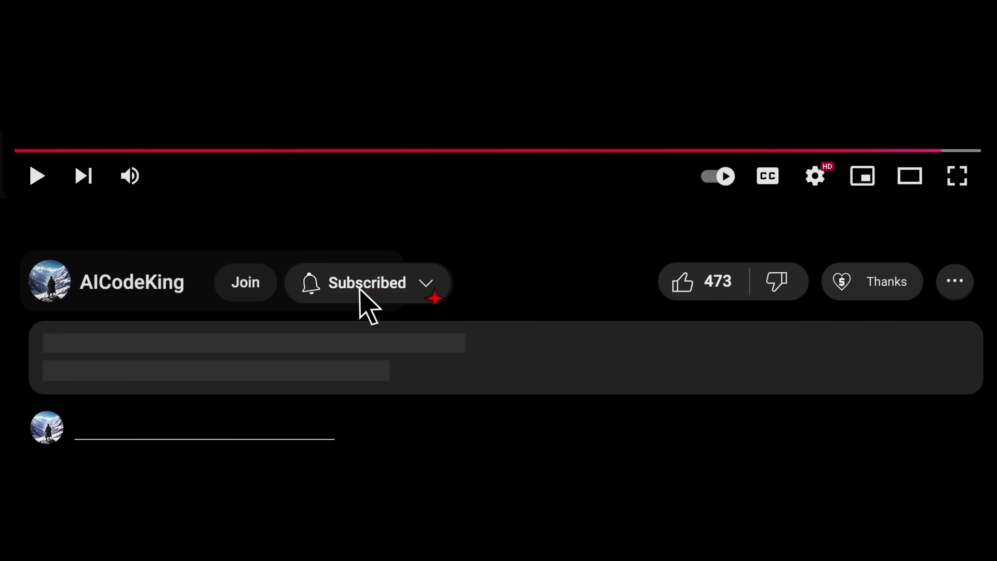
left_click(711, 295)
left_click(881, 295)
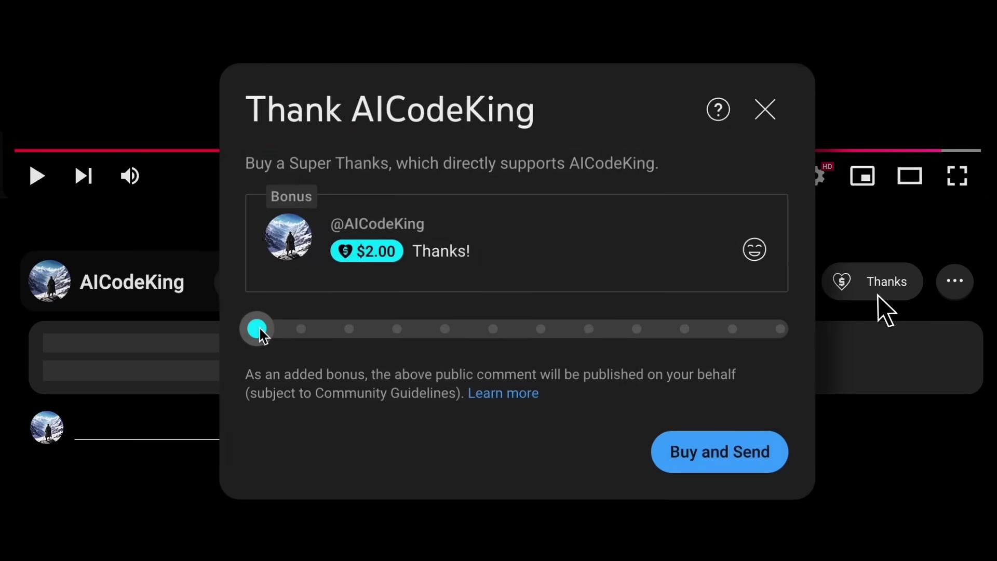
left_click_drag(260, 331, 349, 331)
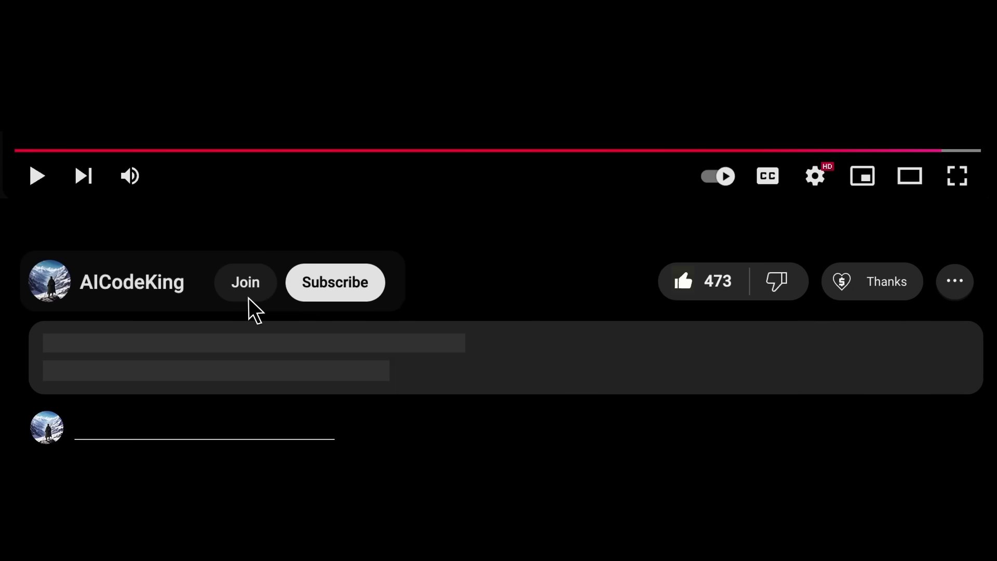
left_click(249, 298)
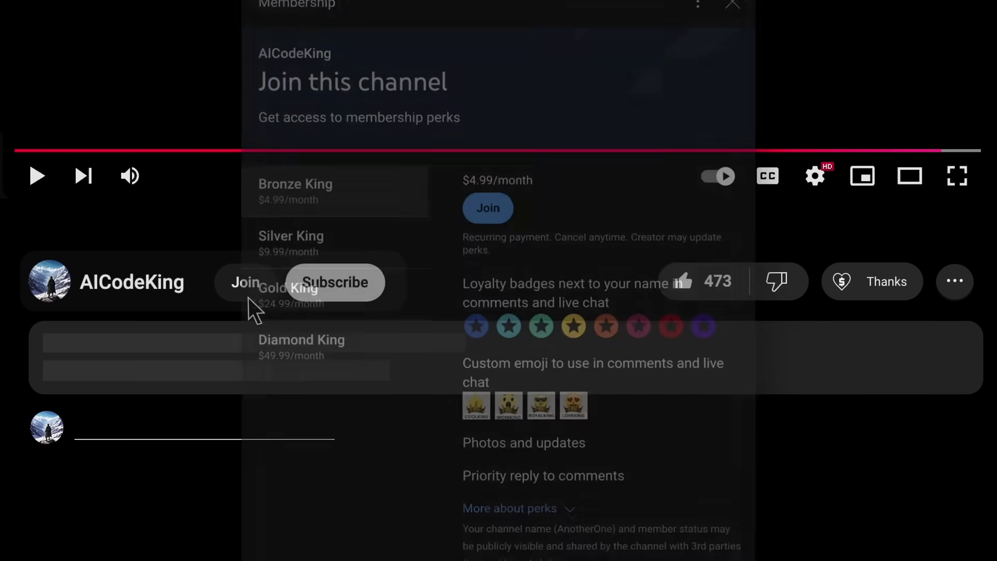